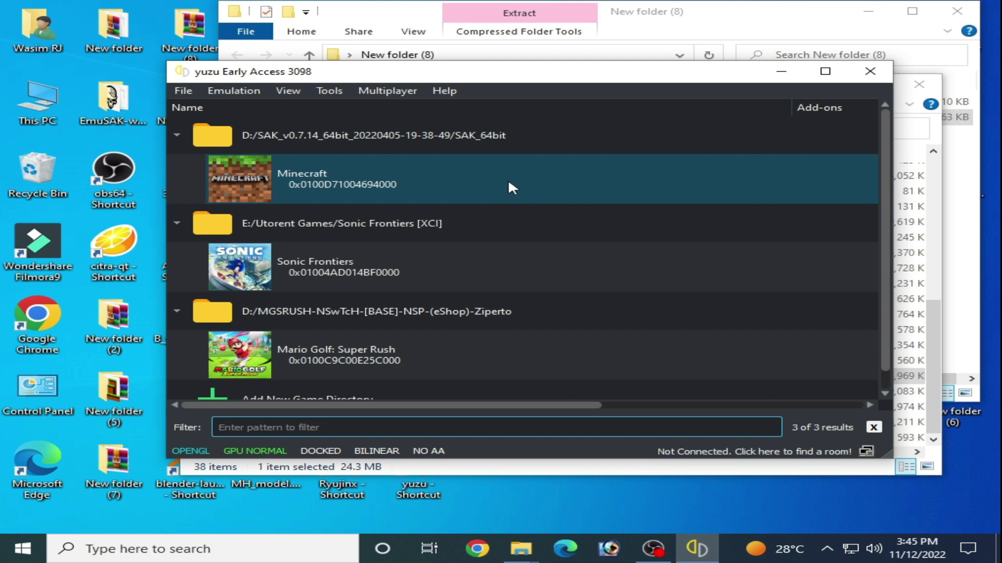
Close yuzu 3098 and extract the yuzu-early-access-EA3113 archive into its own folder
click(870, 72)
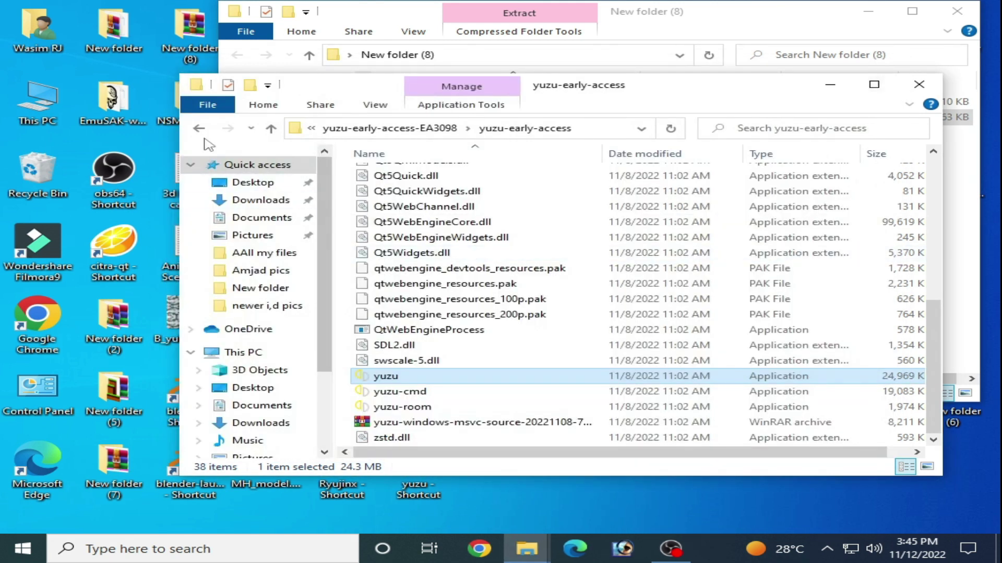
click(200, 130)
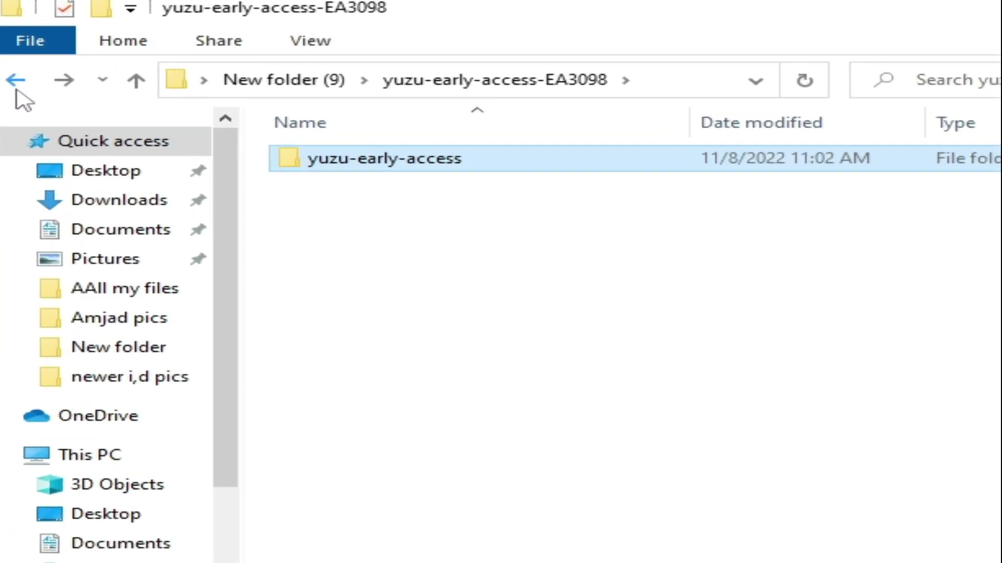
click(199, 128)
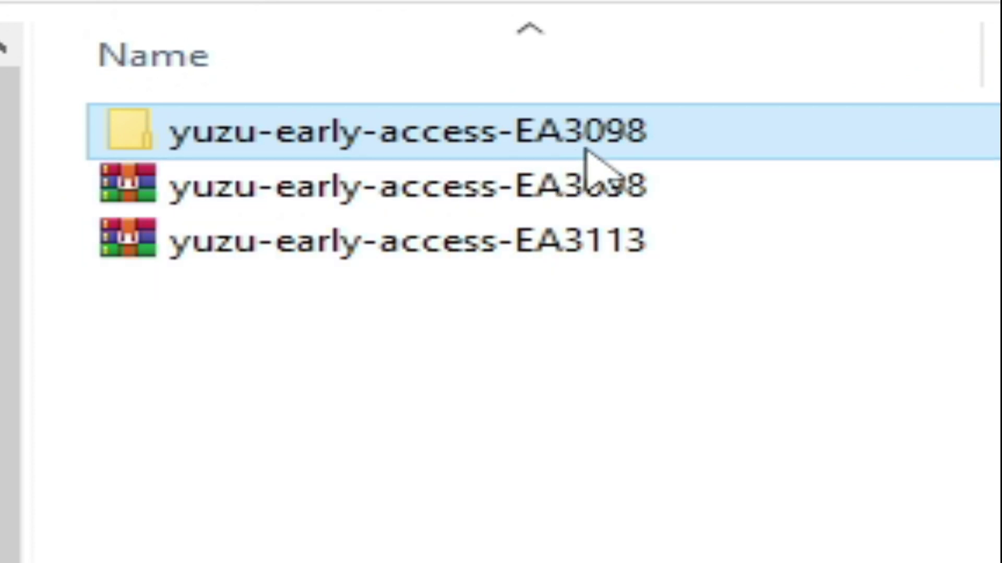
click(626, 253)
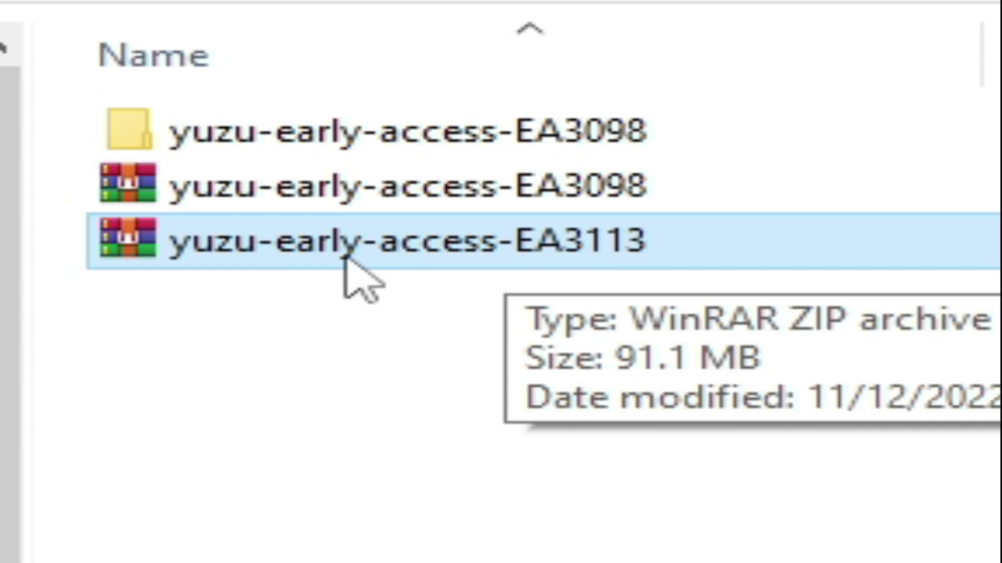
right_click(281, 241)
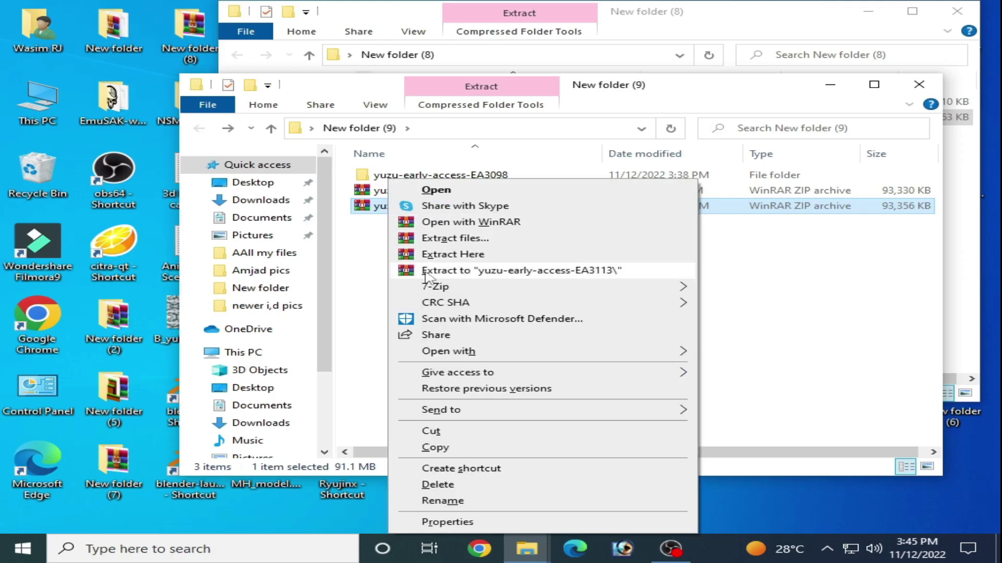
click(362, 482)
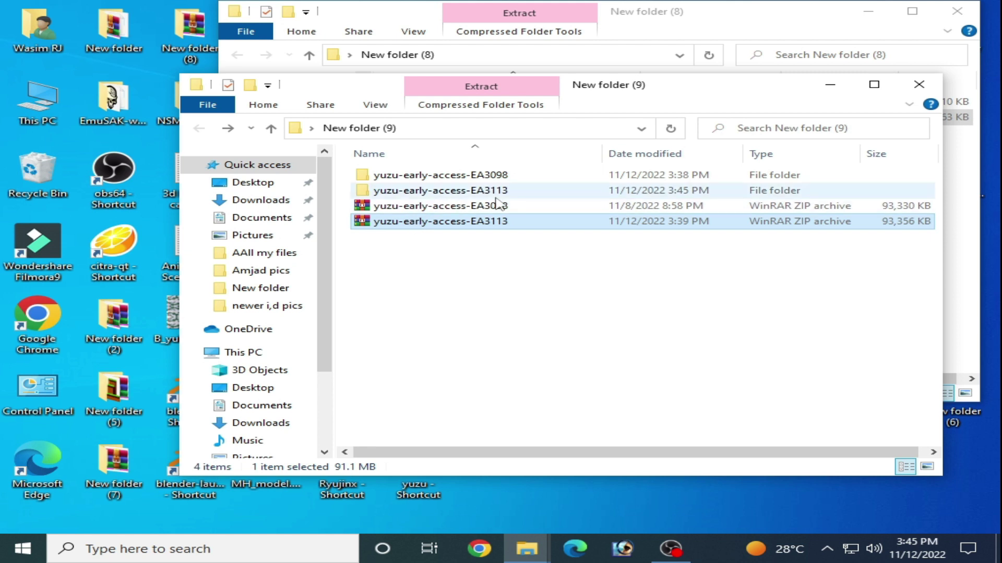
Open the extracted yuzu-early-access folder and launch the yuzu 3113 build
double_click(472, 193)
double_click(414, 175)
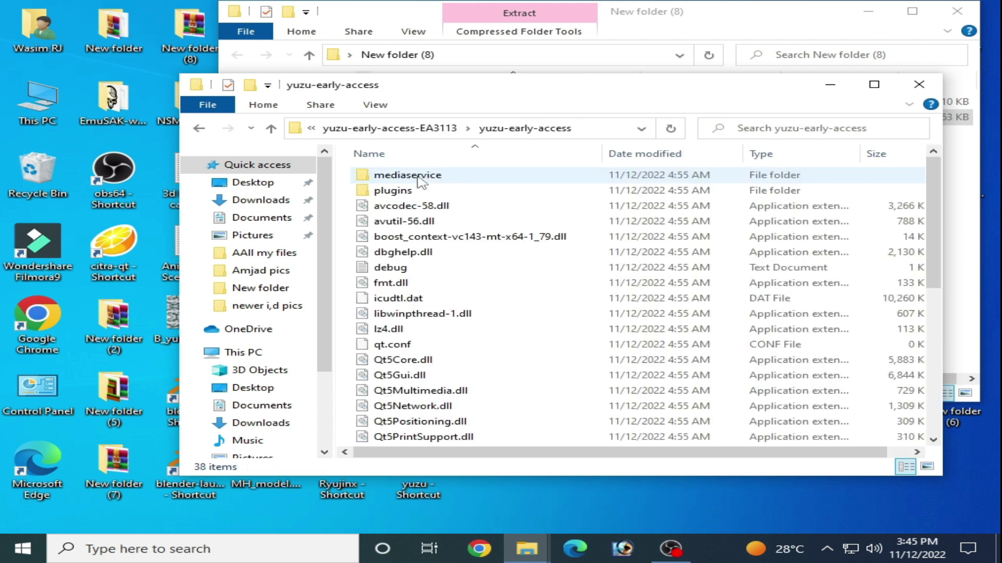
scroll(815, 214, down, 7)
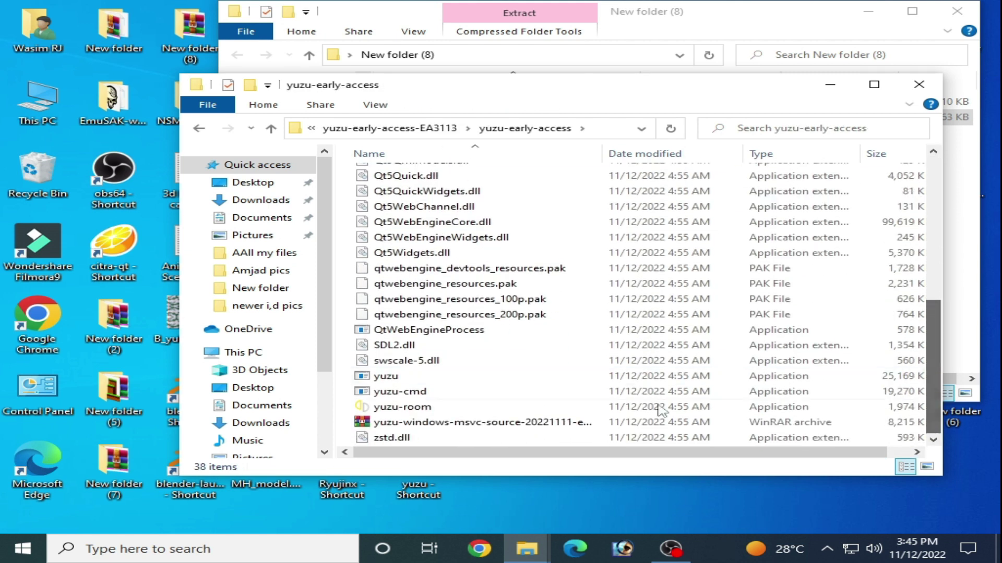
double_click(389, 380)
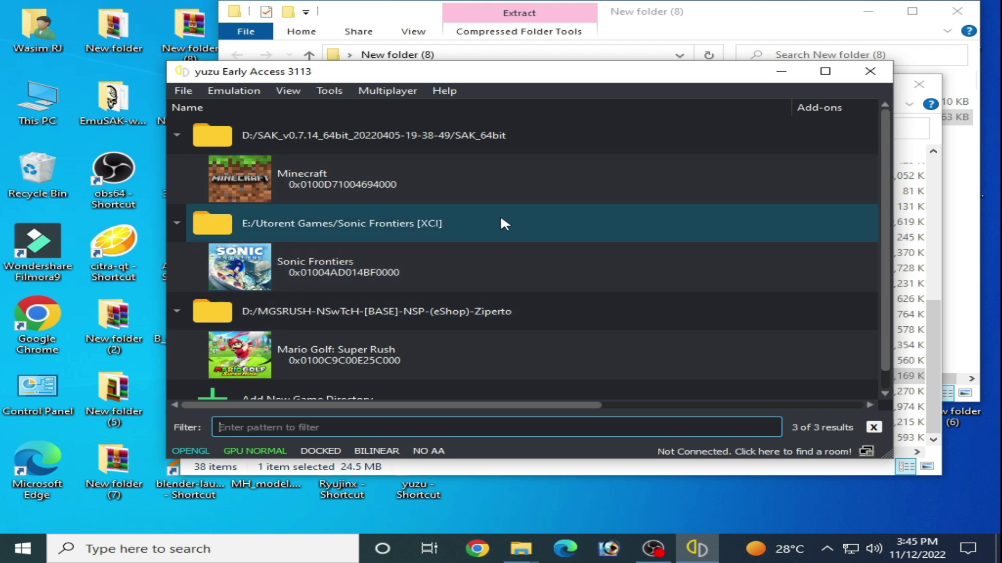
Open yuzu's user data folder from the File menu, then close the emulator
click(184, 91)
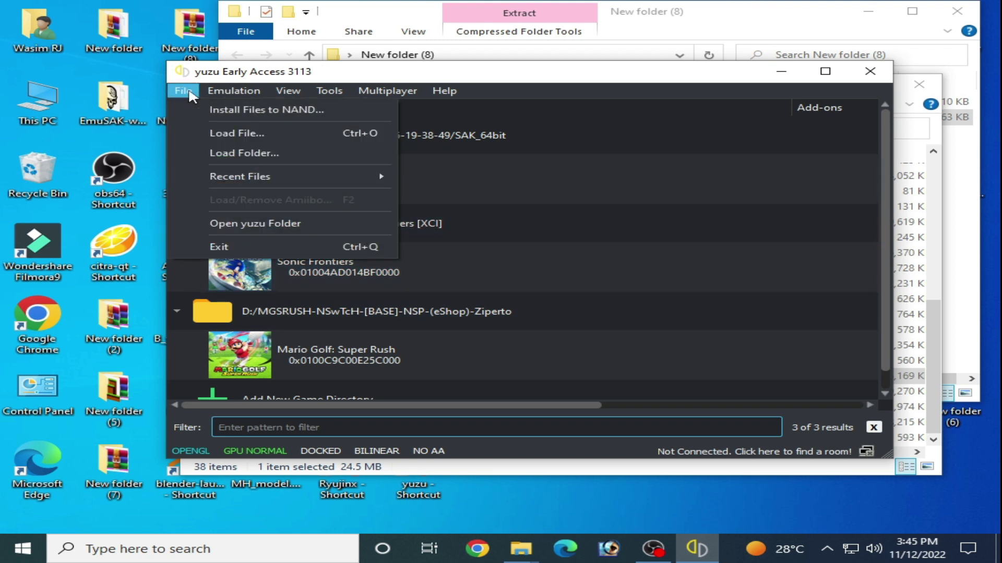
click(264, 226)
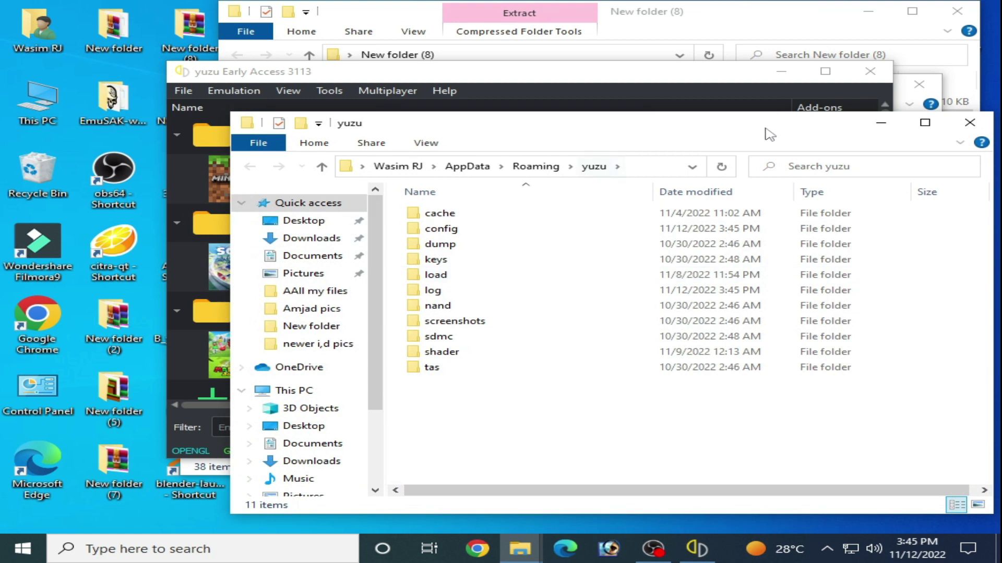
click(868, 72)
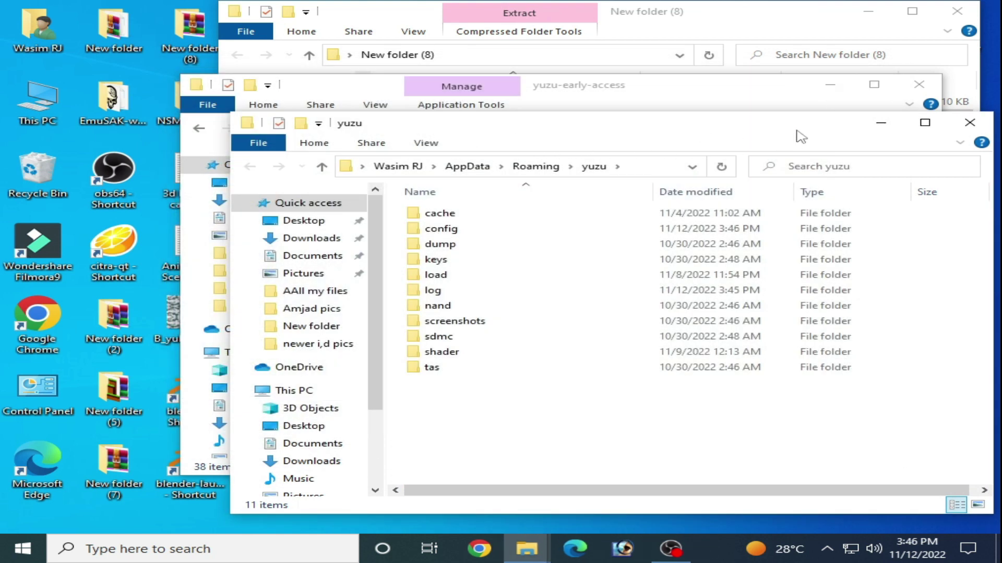
Create New folder (10) on the desktop and open it
drag(760, 127, 523, 127)
right_click(843, 460)
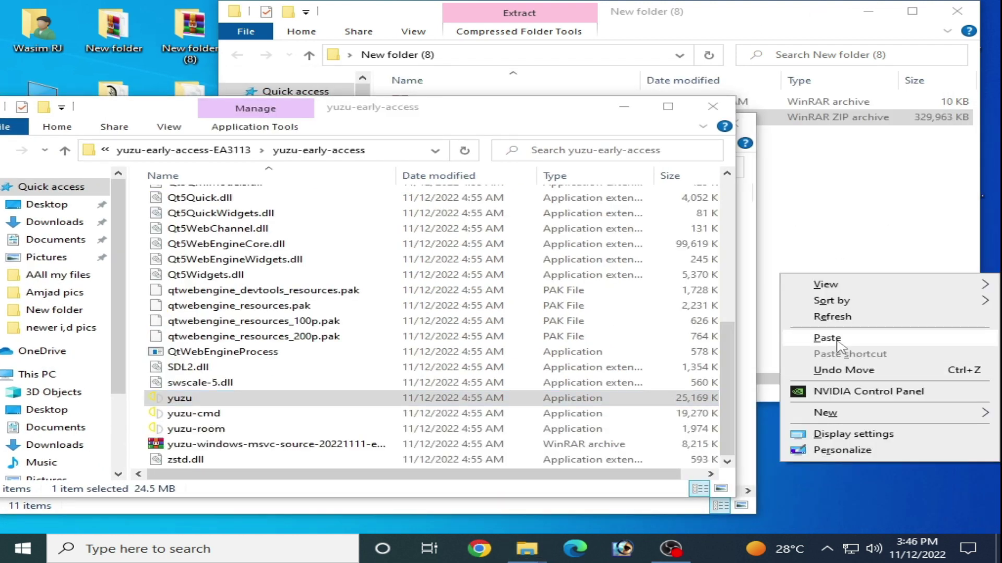
mouse_move(851, 417)
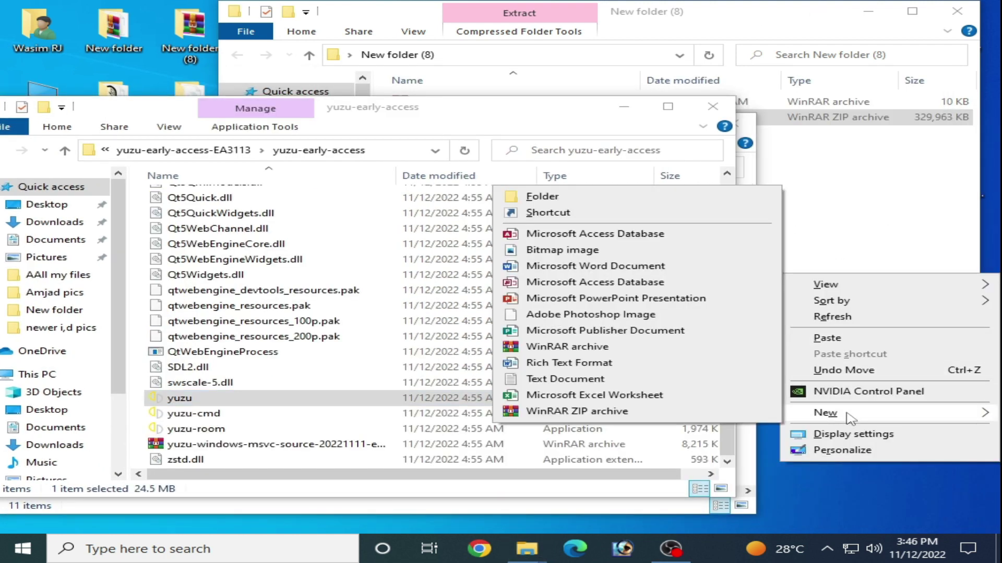
click(532, 198)
key(Return)
double_click(872, 468)
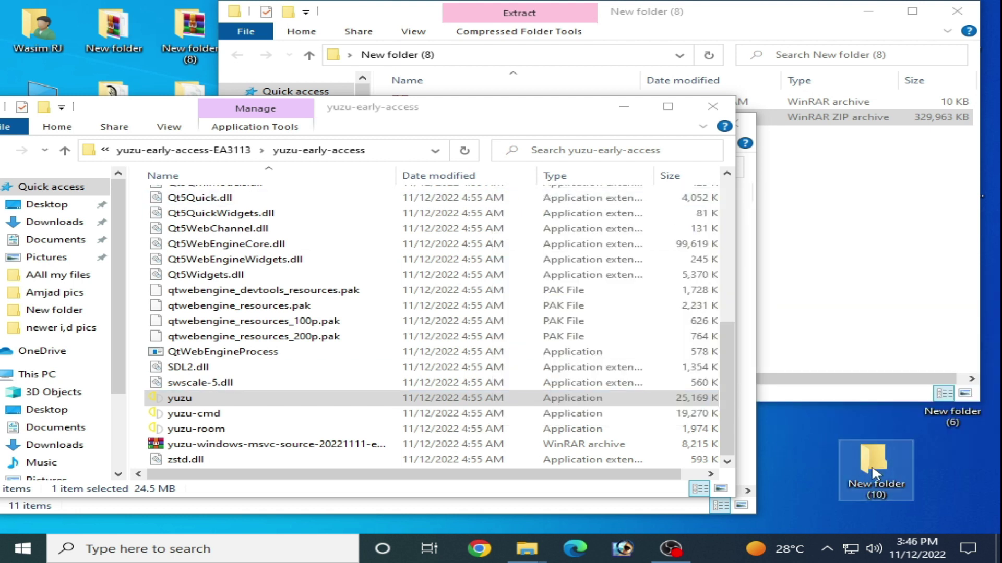
drag(308, 12, 699, 114)
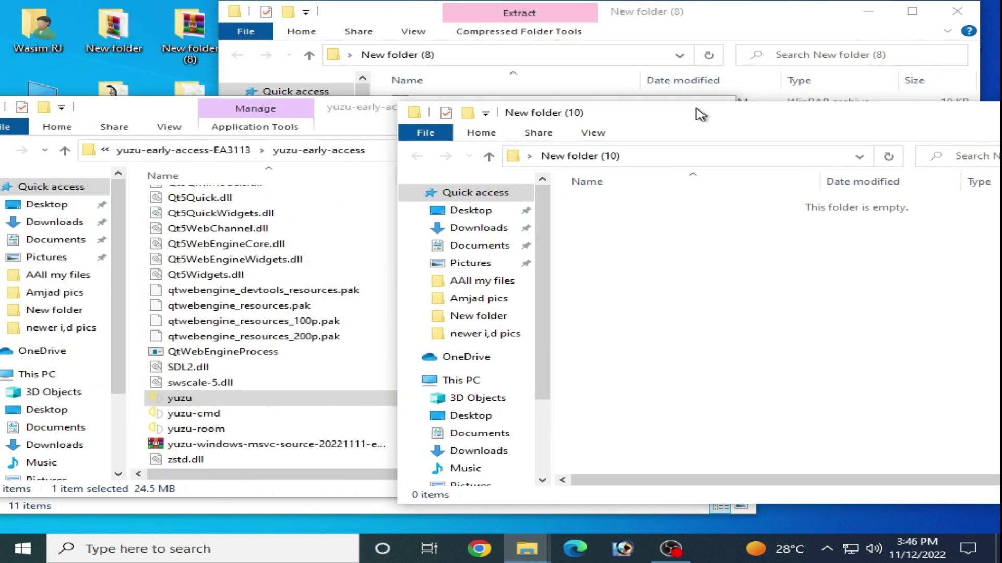
Check the contents of the log folder inside the yuzu data folder
drag(355, 118, 469, 318)
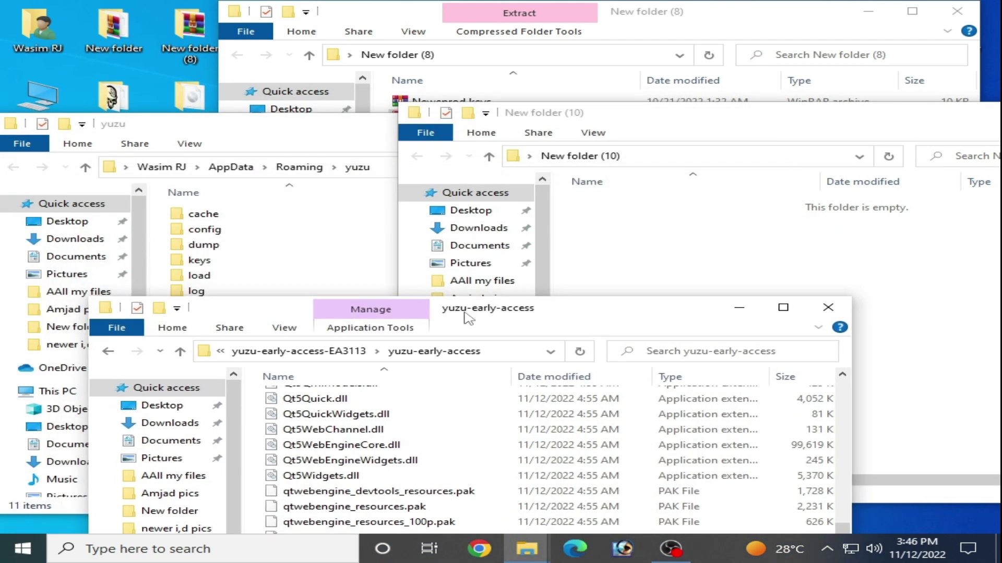
click(319, 133)
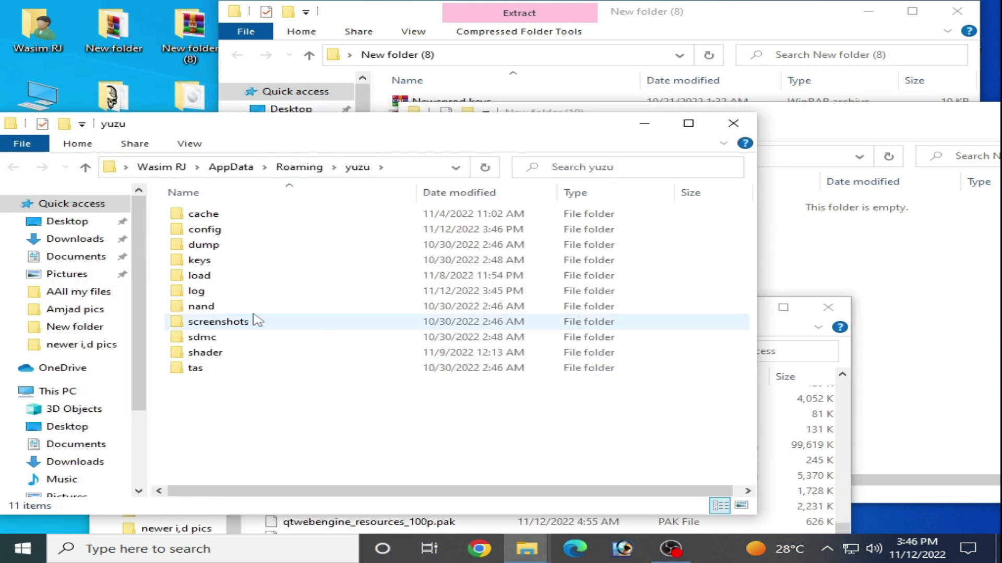
double_click(197, 291)
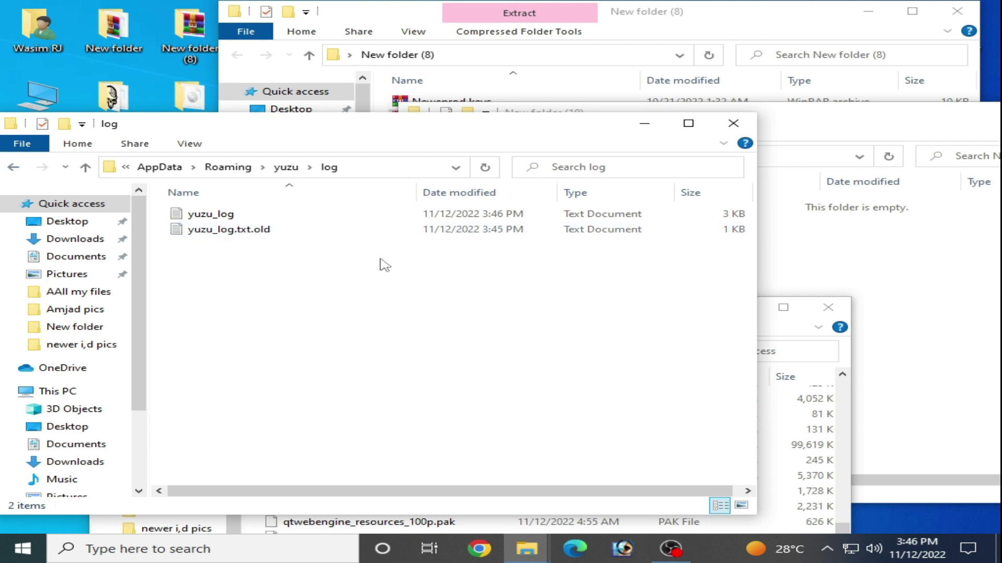
click(13, 168)
Cut all eleven yuzu data folders and paste them into New folder (10)
drag(191, 385, 253, 213)
right_click(253, 213)
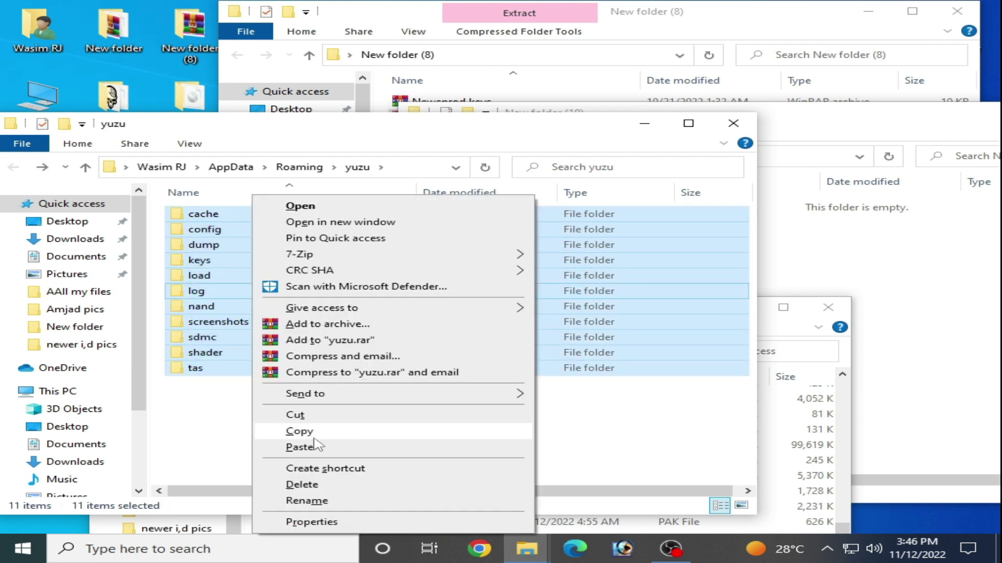
click(302, 416)
click(870, 328)
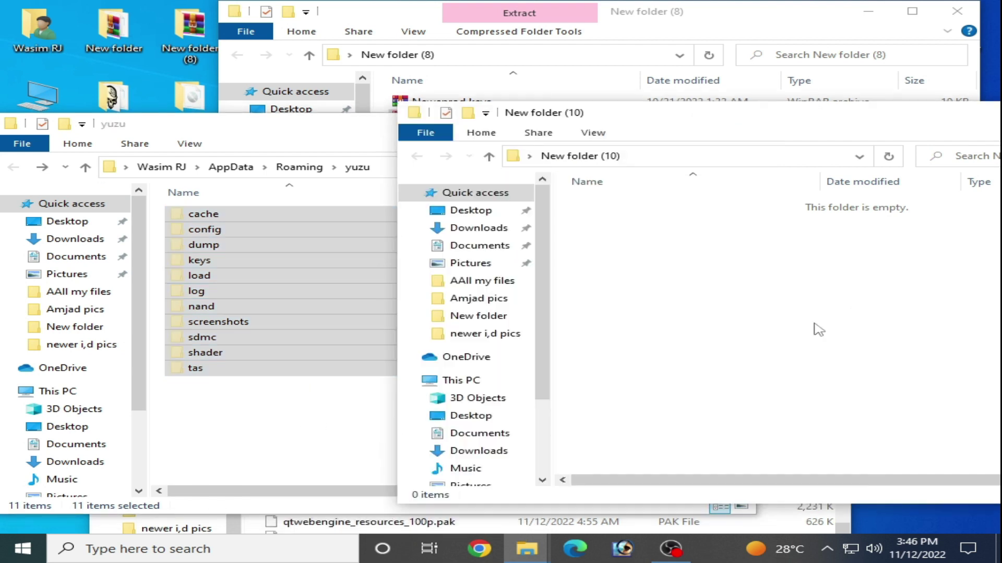
right_click(660, 274)
click(715, 382)
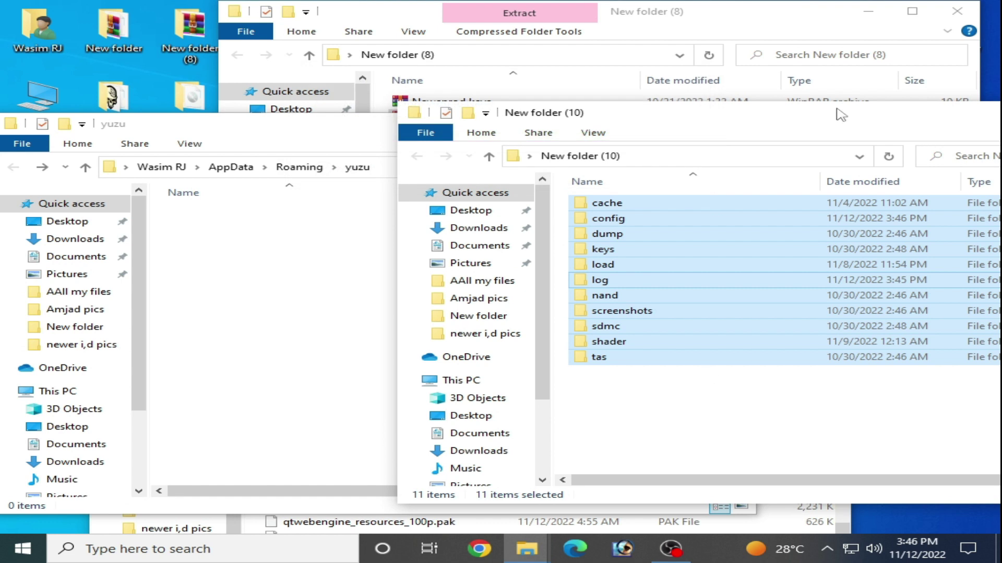
Resize and move the New folder (10) window, then close it
drag(664, 107, 664, 133)
drag(755, 152, 371, 174)
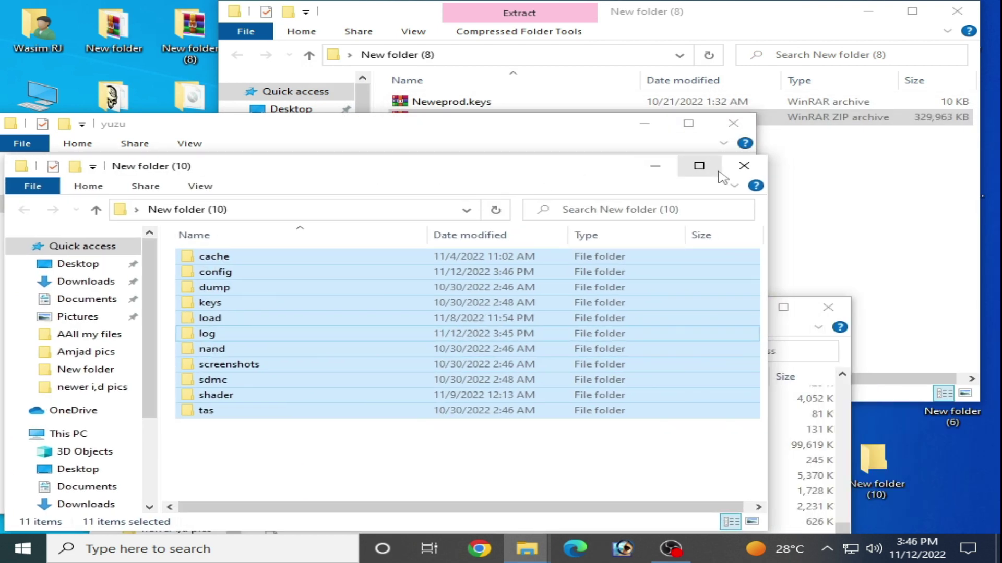
click(743, 166)
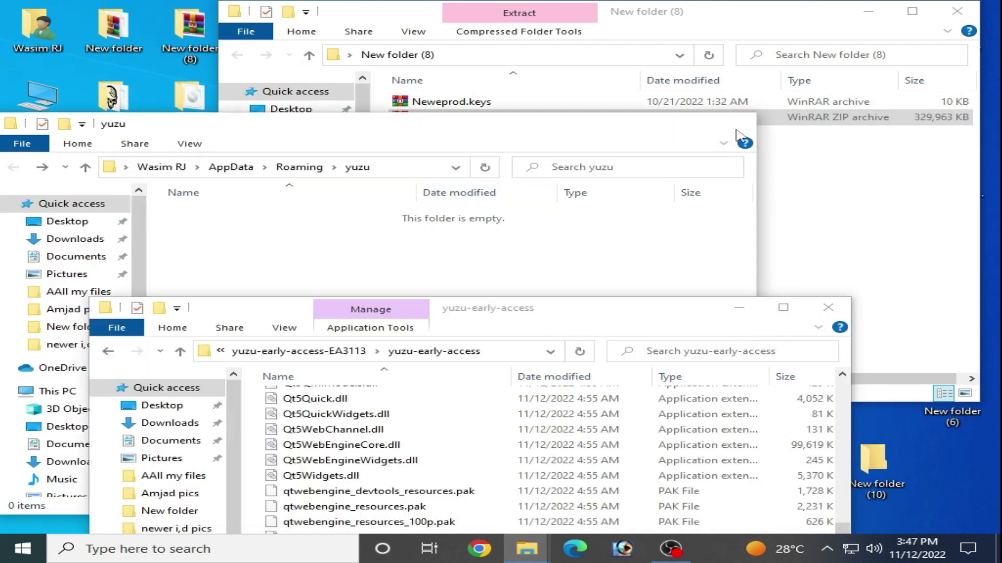
Run the yuzu 3113 program as administrator
drag(582, 317, 593, 252)
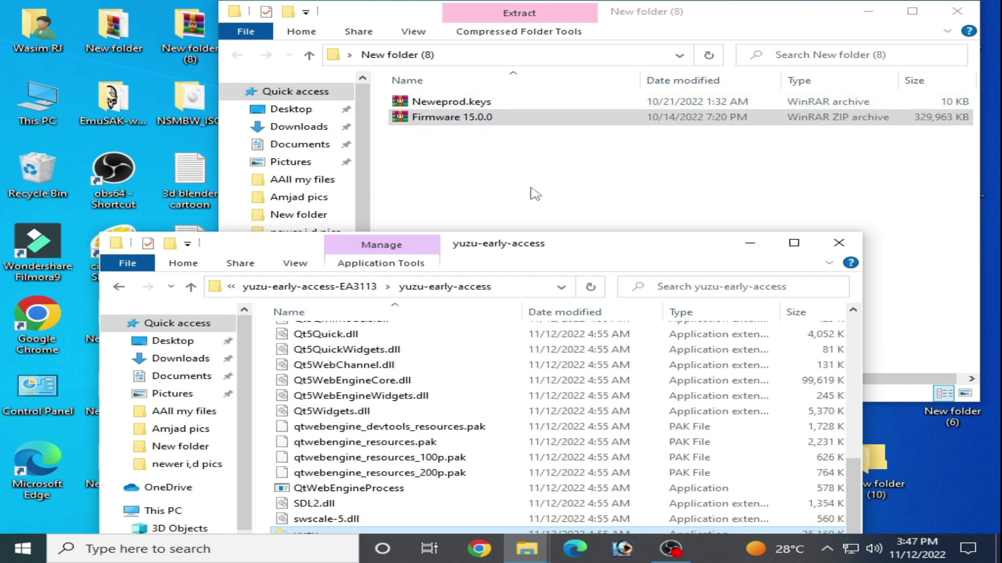
drag(576, 249, 513, 121)
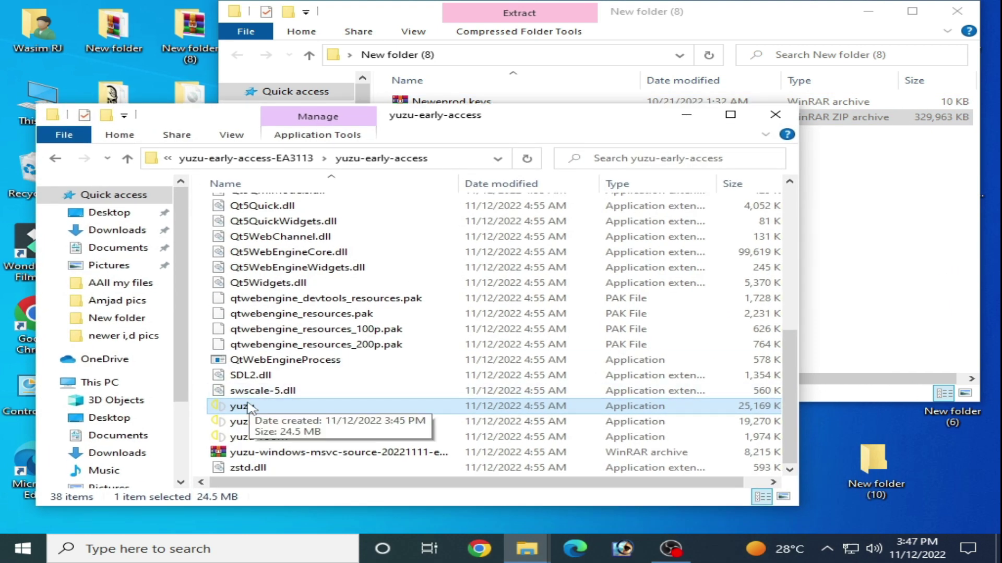
right_click(245, 406)
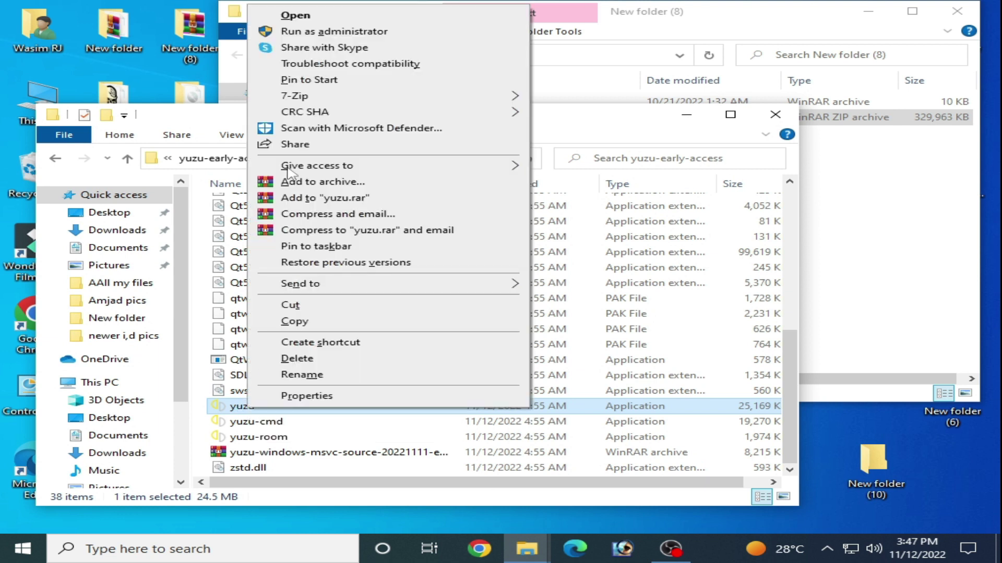
click(313, 29)
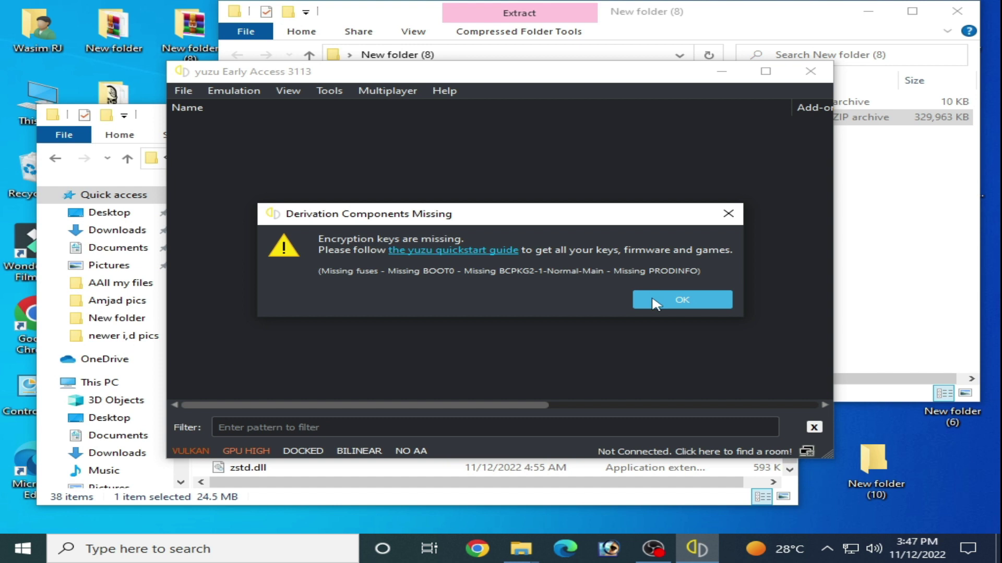
Dismiss the missing encryption keys warning and accept the telemetry prompt
click(653, 300)
click(491, 293)
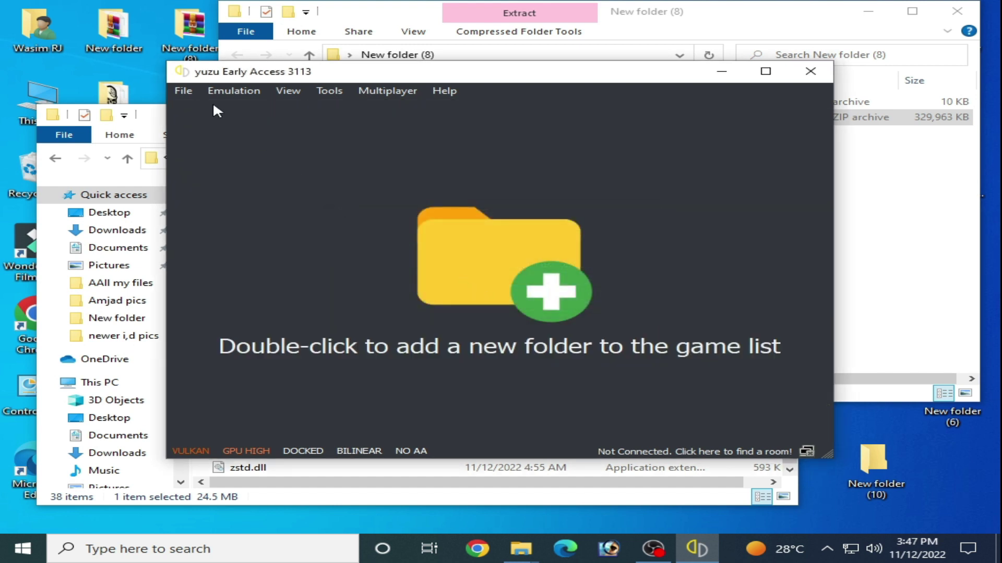
click(184, 91)
Open yuzu's recreated user data folder and its keys folder, closing the emulator
click(252, 224)
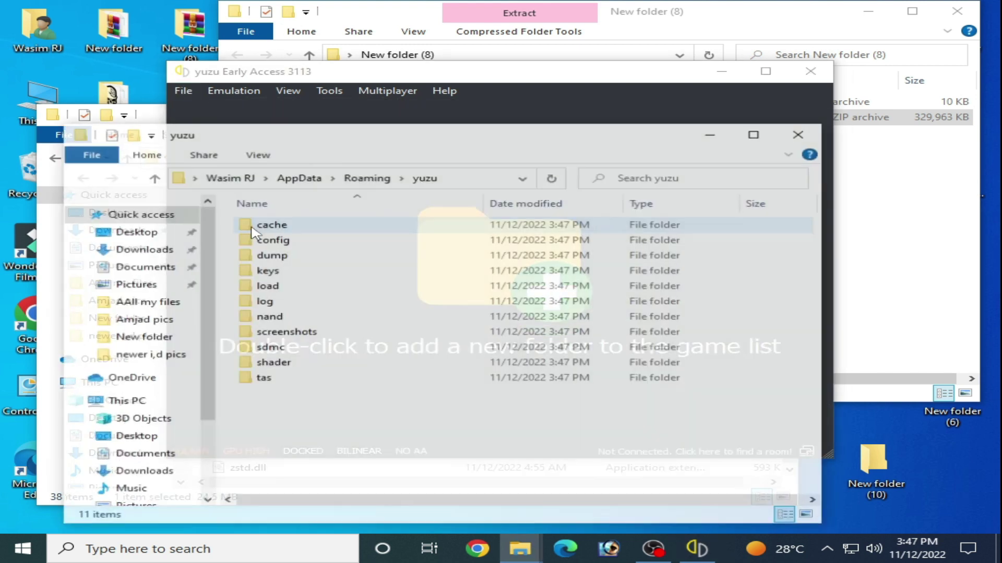
click(811, 70)
click(449, 117)
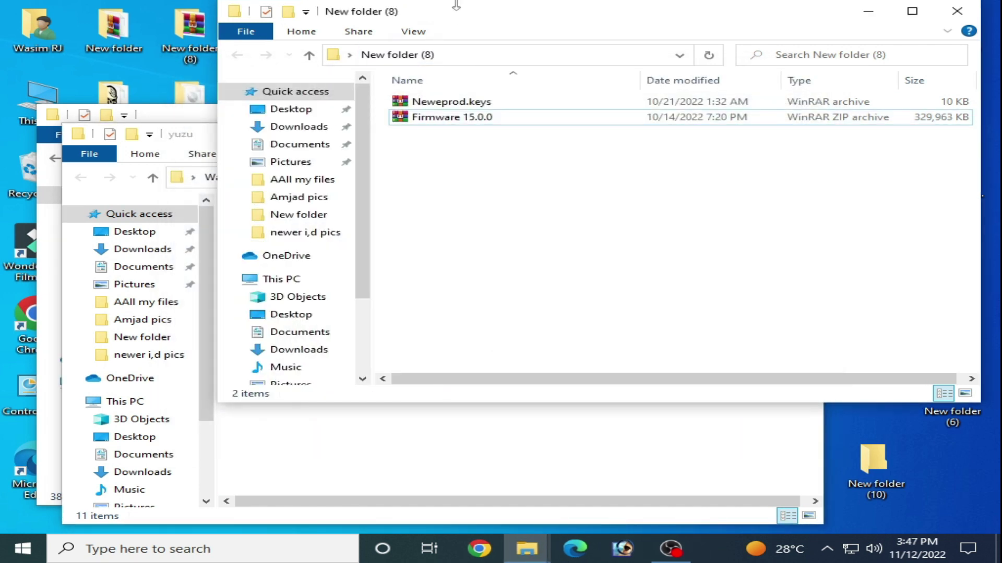
drag(458, 11, 715, 98)
double_click(267, 272)
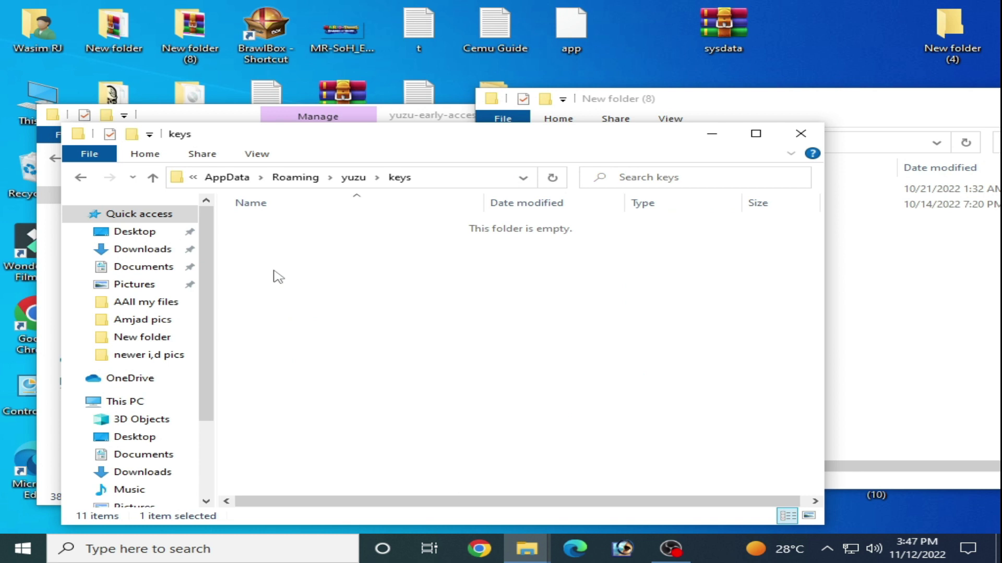
Extract the Neweprod.keys archive into a Neweprod.keys folder and open it
click(879, 308)
click(703, 191)
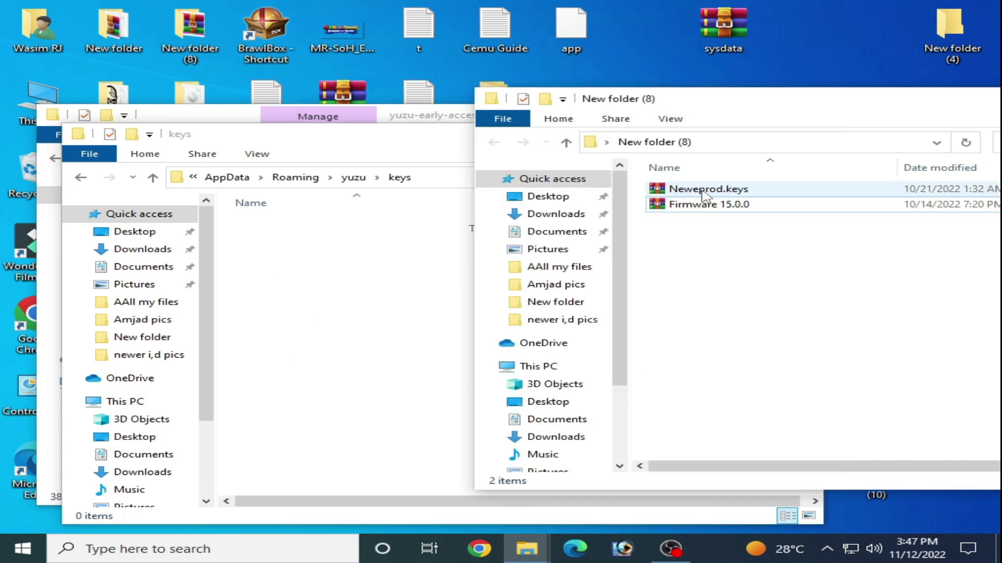
right_click(703, 192)
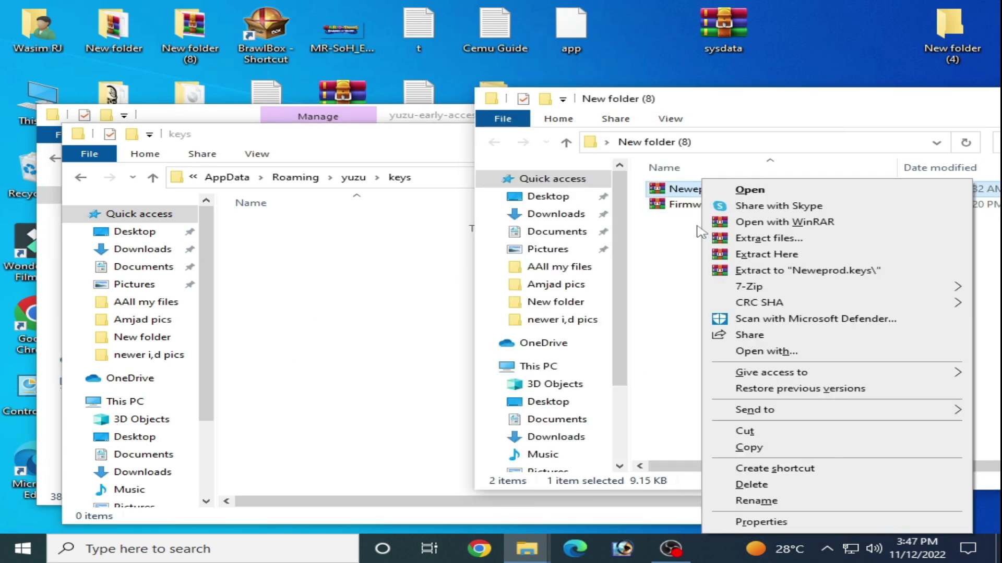
click(749, 272)
double_click(708, 219)
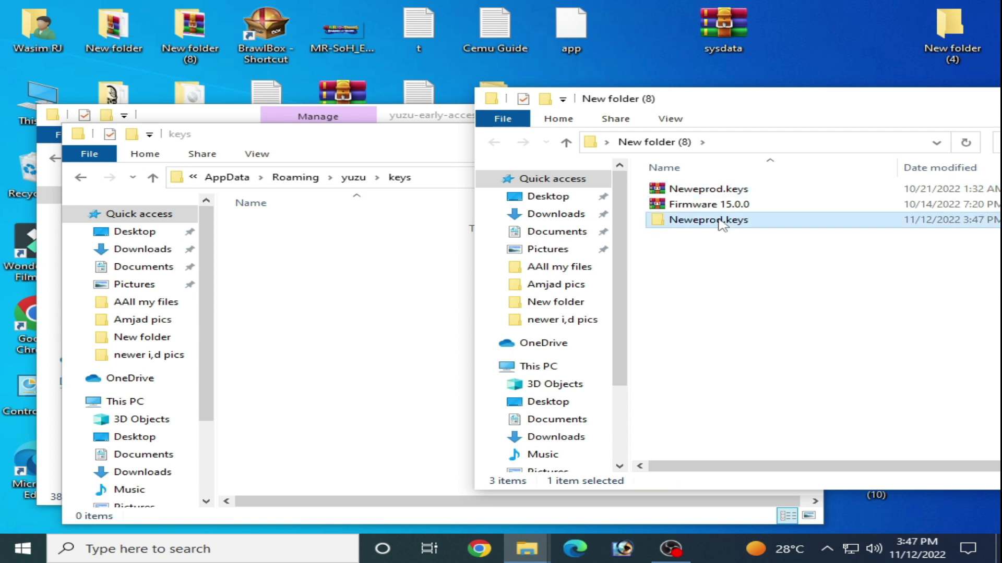
Move prod.keys into yuzu's keys folder
click(681, 190)
right_click(681, 191)
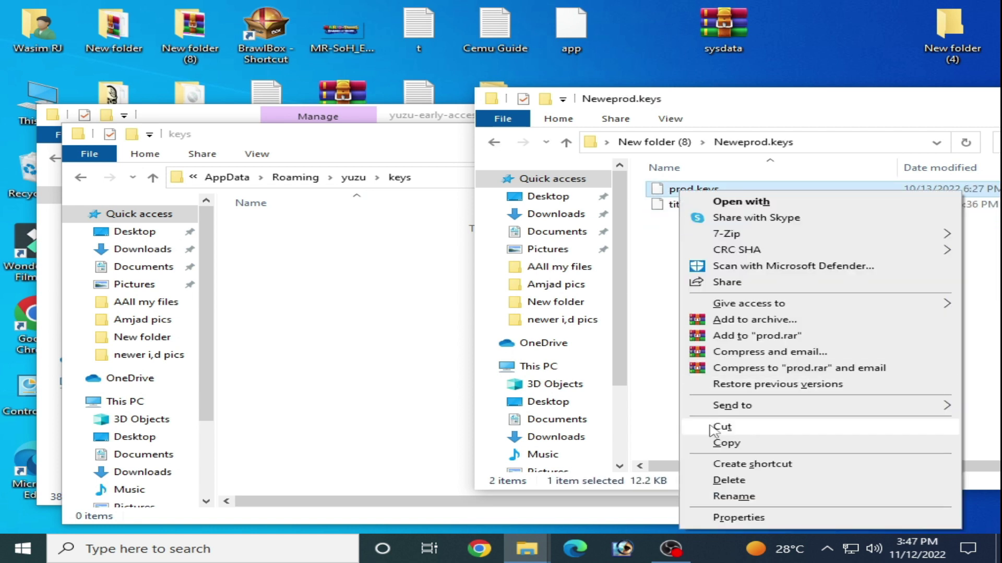
click(726, 443)
click(364, 275)
right_click(364, 275)
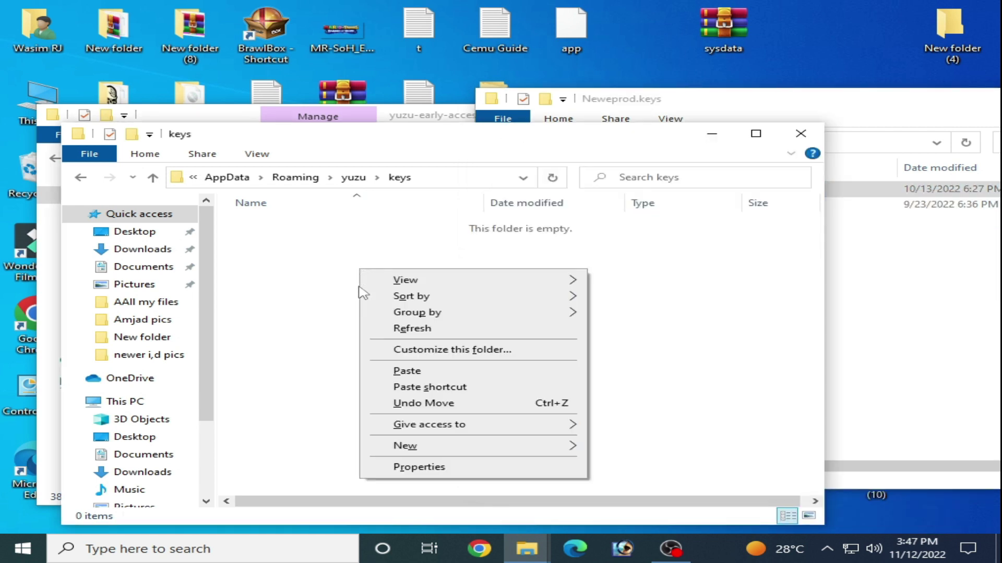
click(406, 370)
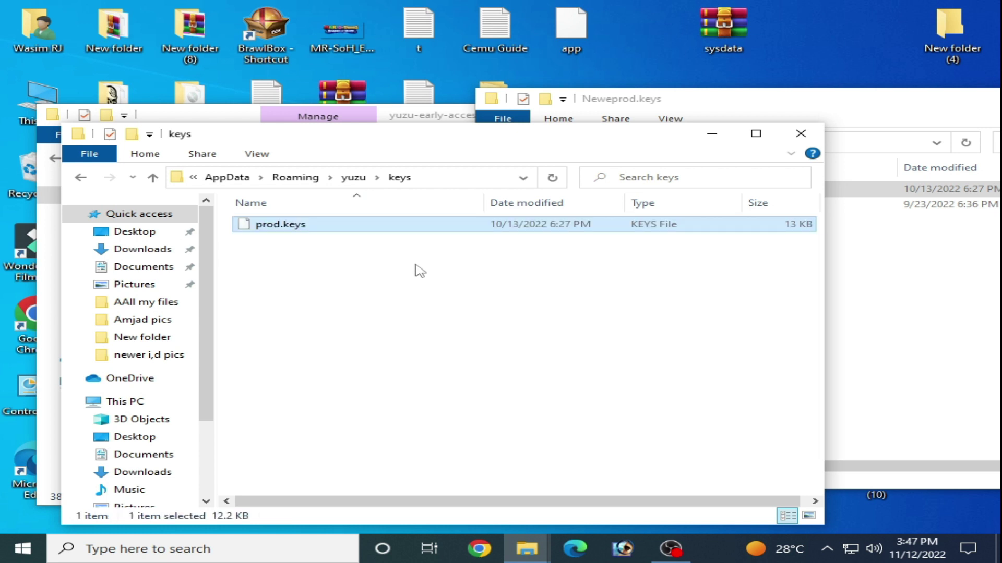
Go back to the yuzu folder and open the nand folder
click(81, 178)
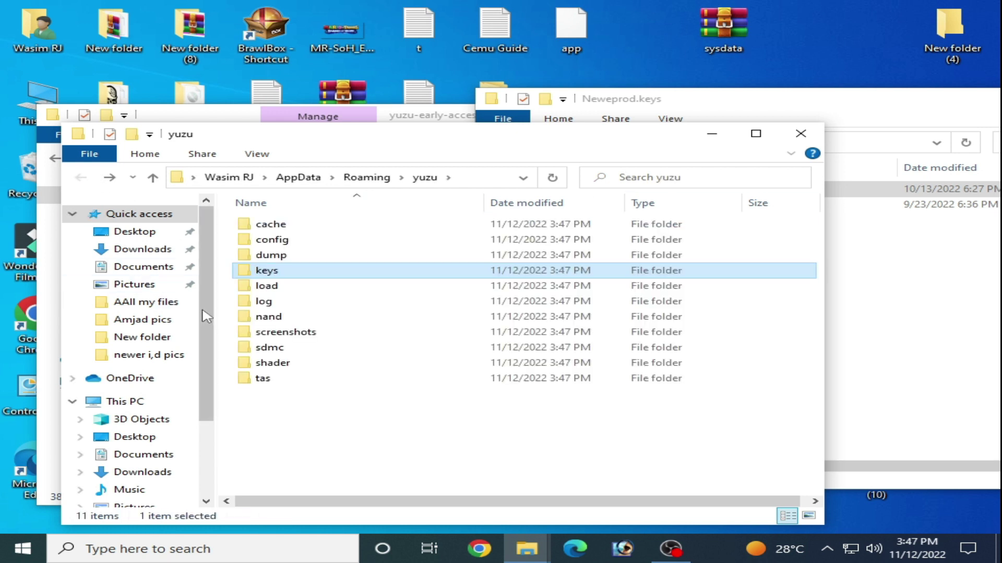
click(279, 317)
double_click(279, 317)
Open system, Contents and then registered inside the nand folder
double_click(298, 227)
double_click(297, 227)
double_click(295, 241)
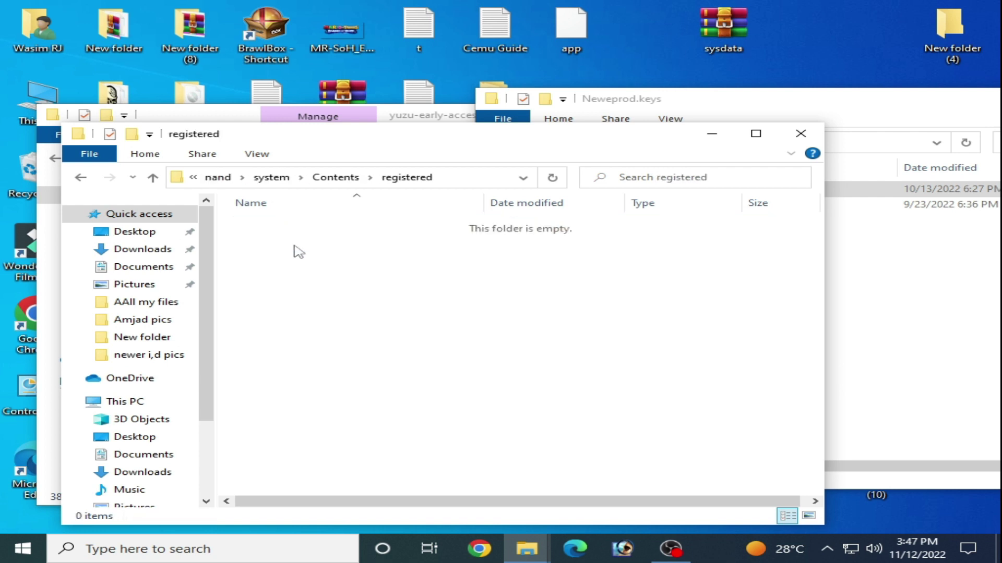
Return to New folder (8) and check the extracted Neweprod.keys folder
click(909, 342)
key(alt+Left)
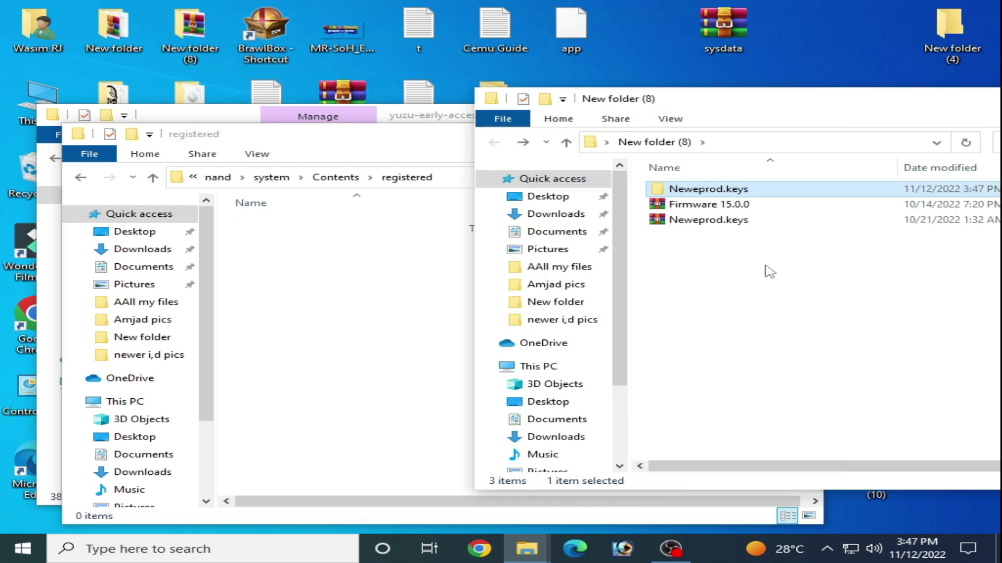
double_click(722, 195)
click(493, 142)
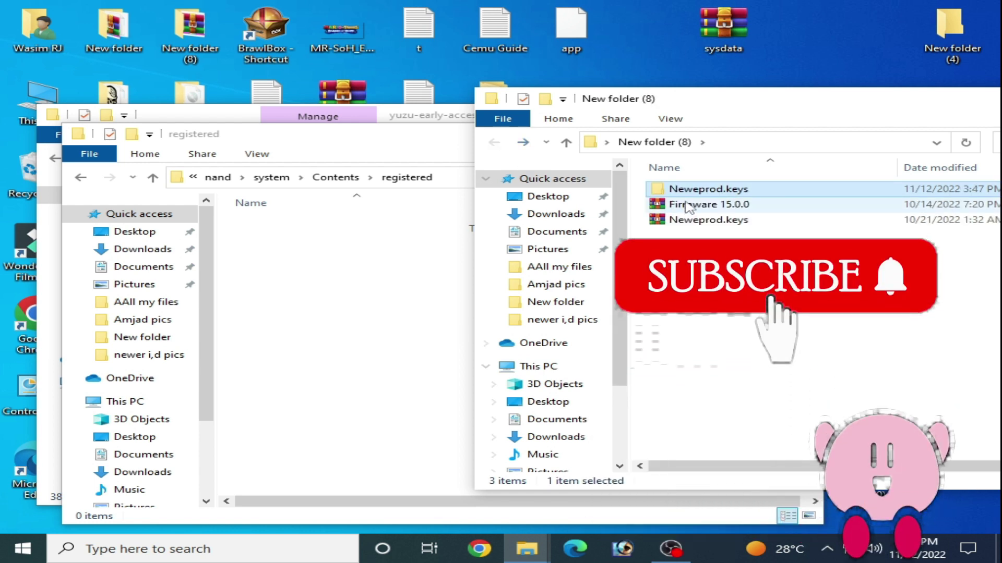
Extract the Firmware 15.0.0 archive into a Firmware 15.0.0 folder
click(689, 205)
right_click(688, 205)
click(736, 270)
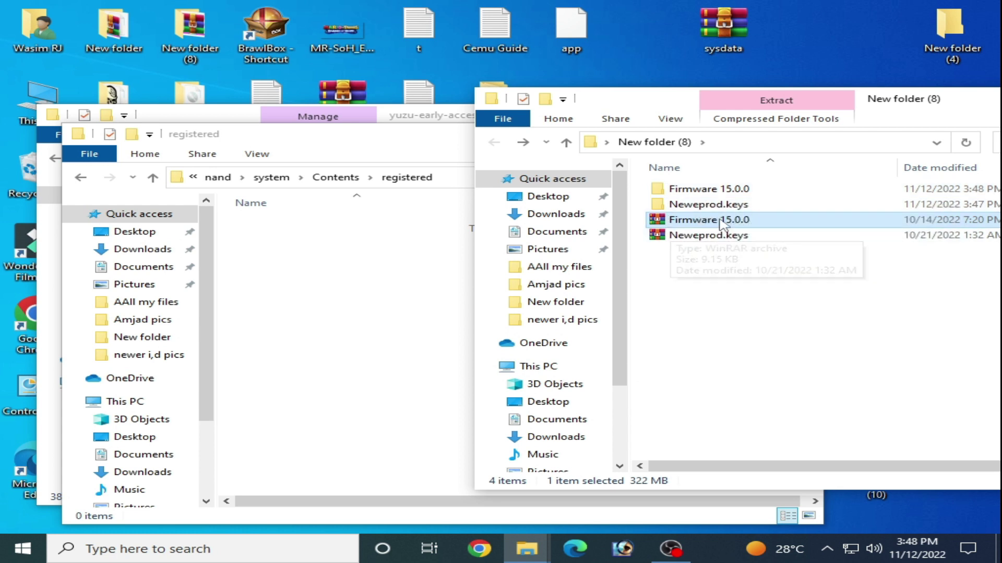
Open the Firmware 15.0.0 folder and copy all 227 .nca files
double_click(701, 190)
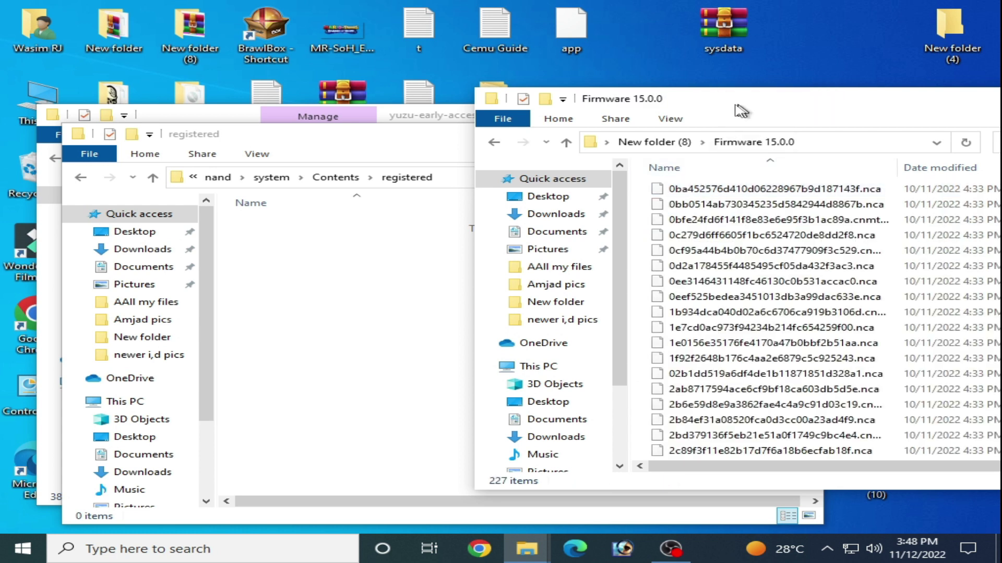
drag(741, 110, 659, 65)
drag(552, 136, 747, 413)
right_click(747, 412)
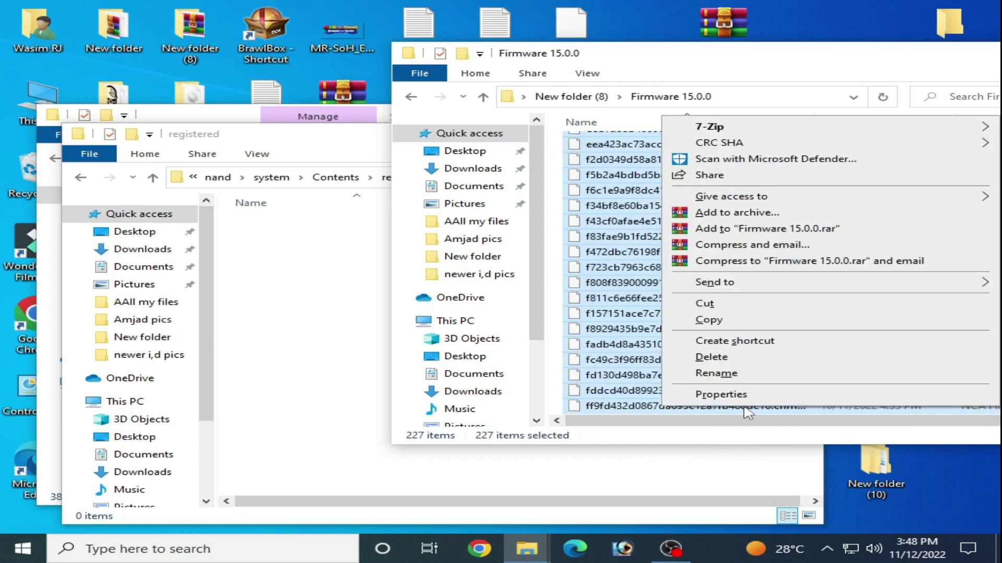
Paste the firmware files into the registered folder and go up to the yuzu folder
click(336, 286)
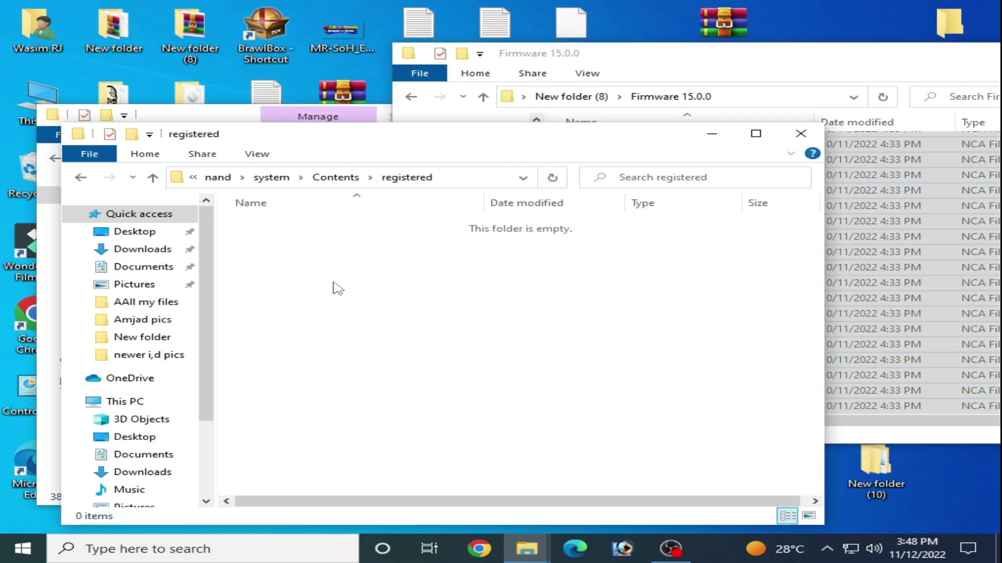
right_click(342, 282)
click(390, 385)
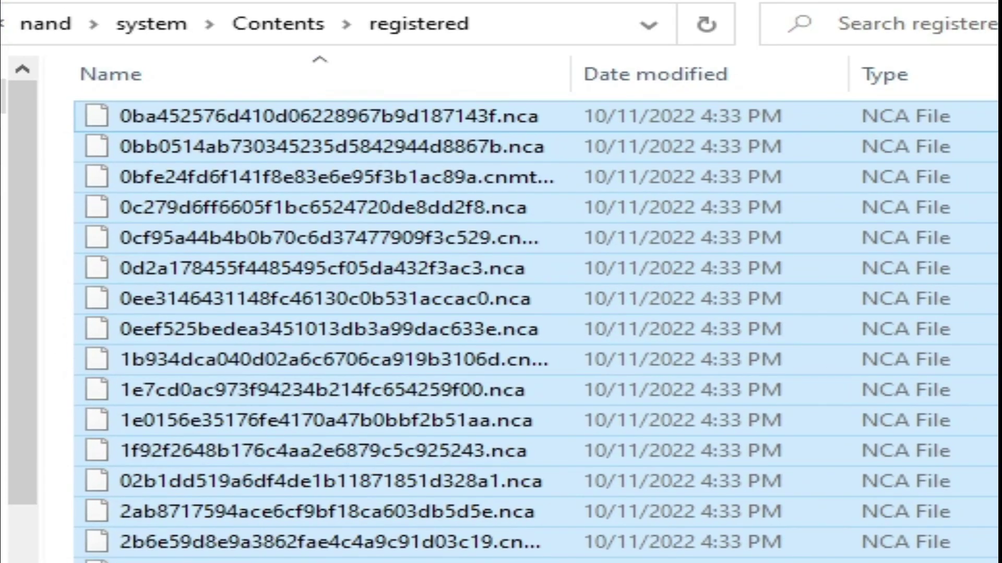
key(alt+Up)
key(alt+Up)
key(alt+Up)
key(alt+Up)
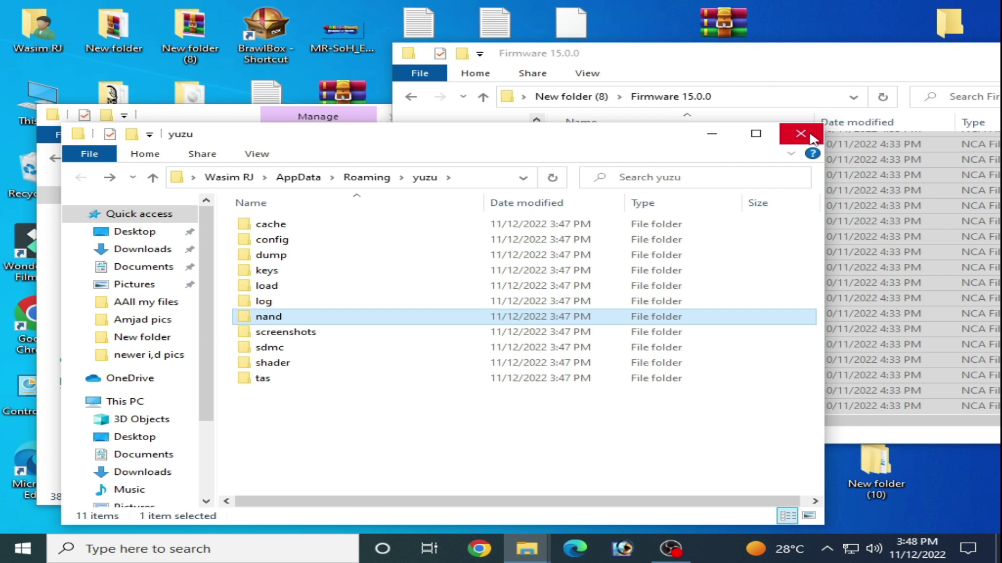
Close the yuzu data and Firmware 15.0.0 Explorer windows
click(804, 132)
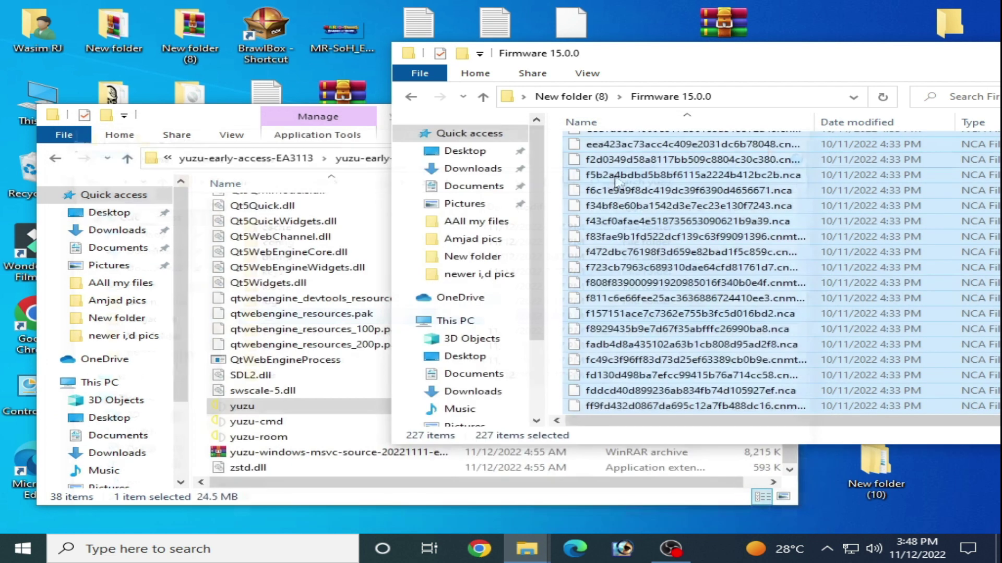
double_click(808, 60)
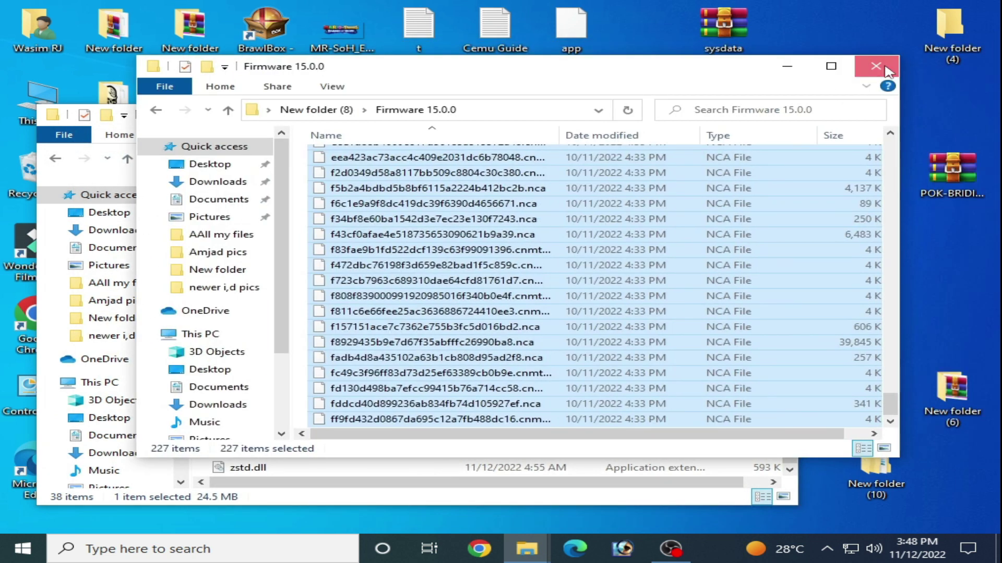
click(883, 67)
drag(546, 117, 606, 60)
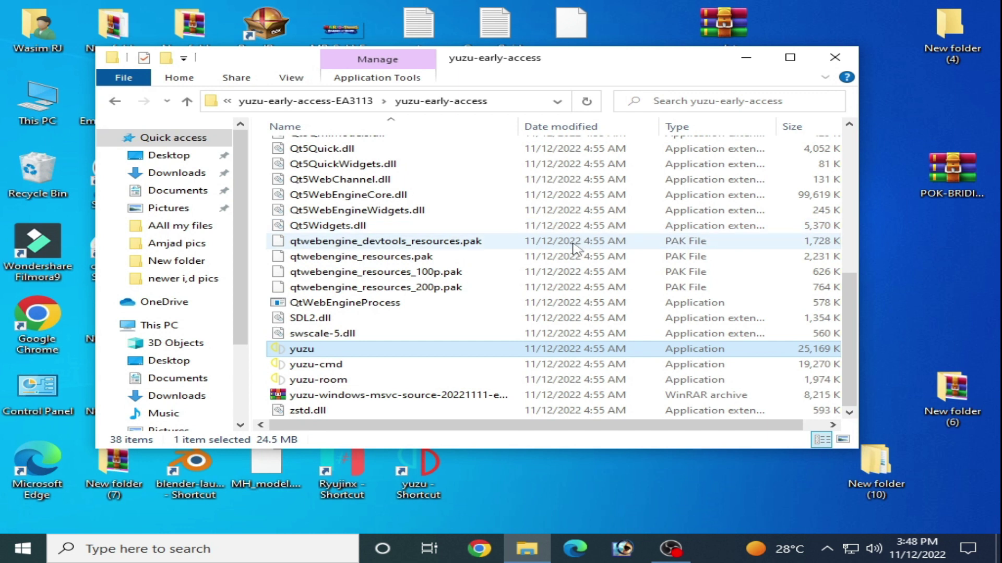
Launch the yuzu emulator from the yuzu-early-access folder
double_click(309, 349)
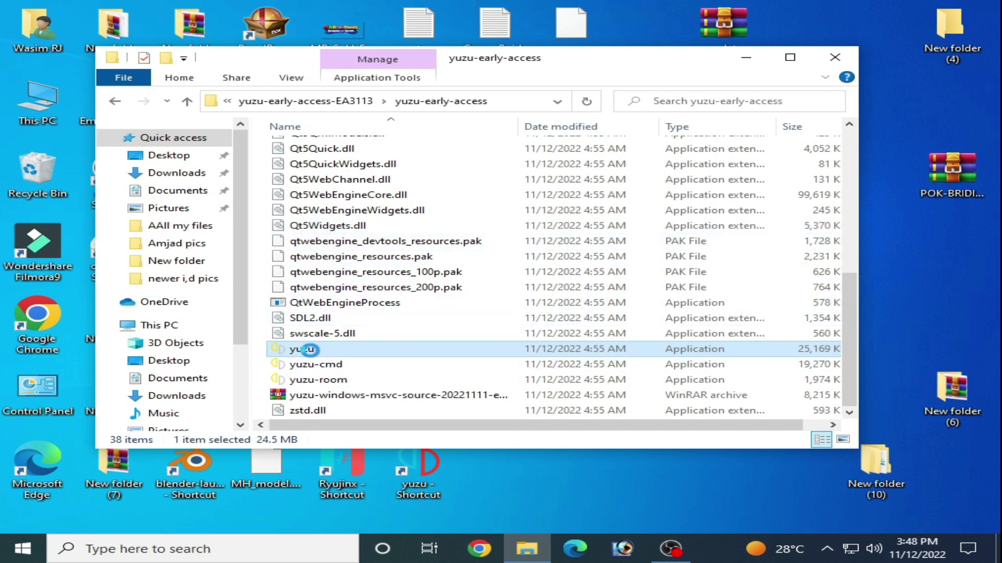
right_click(310, 350)
click(401, 127)
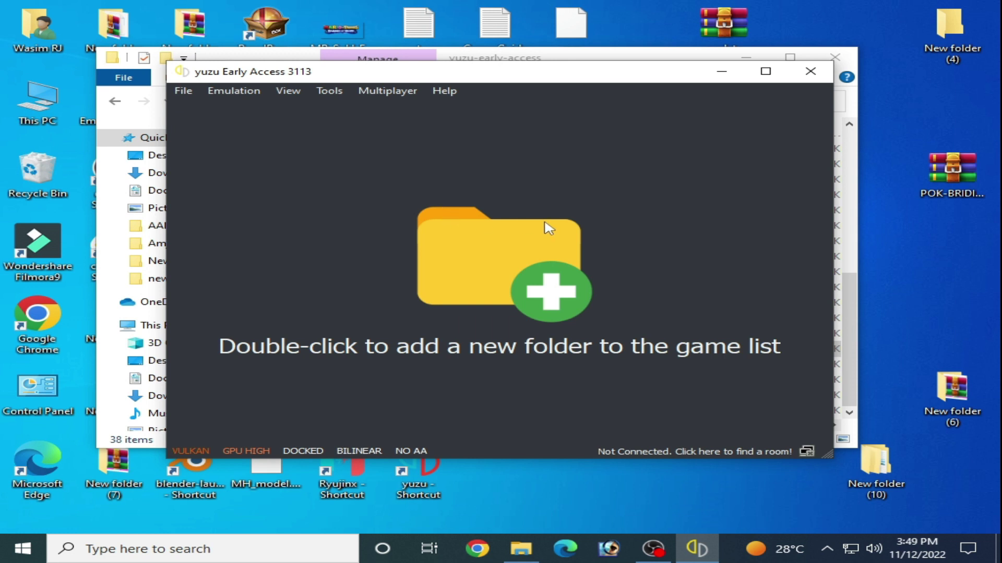
Add the Mario plus Rabbids Sparks of Hope [NSP] folder as a game directory
double_click(499, 246)
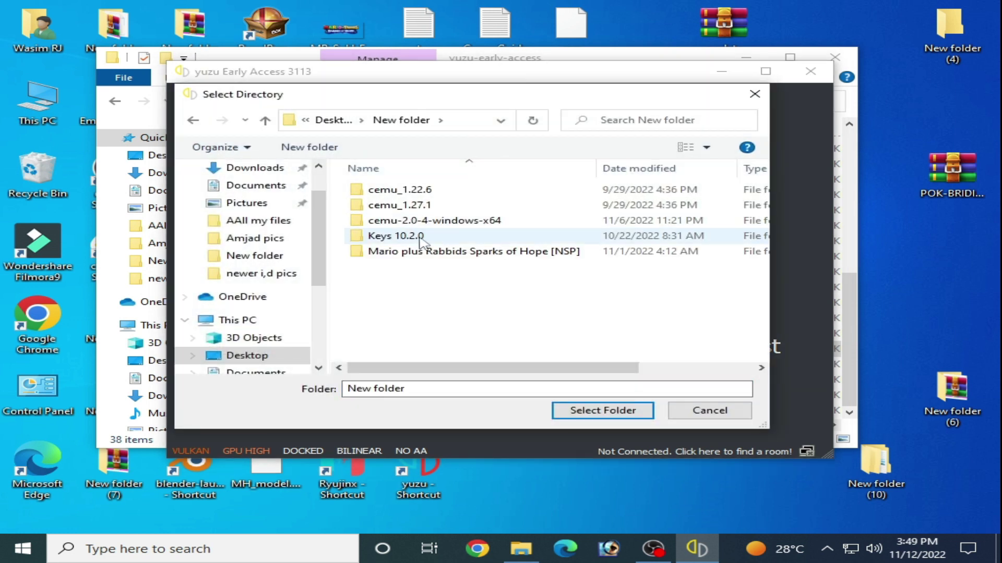
double_click(464, 255)
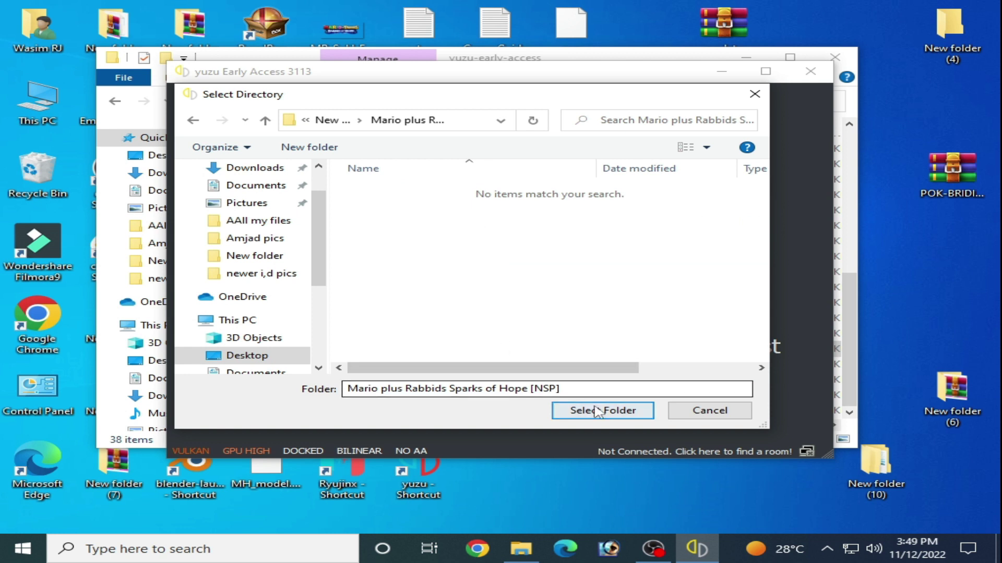
click(574, 410)
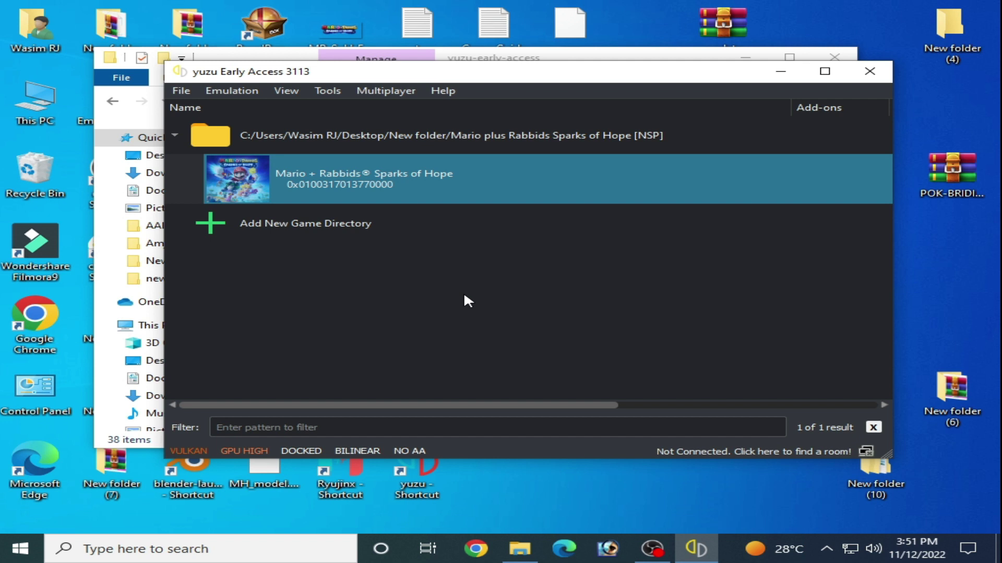
Open Device Manager through Windows search with 'devi'
click(129, 548)
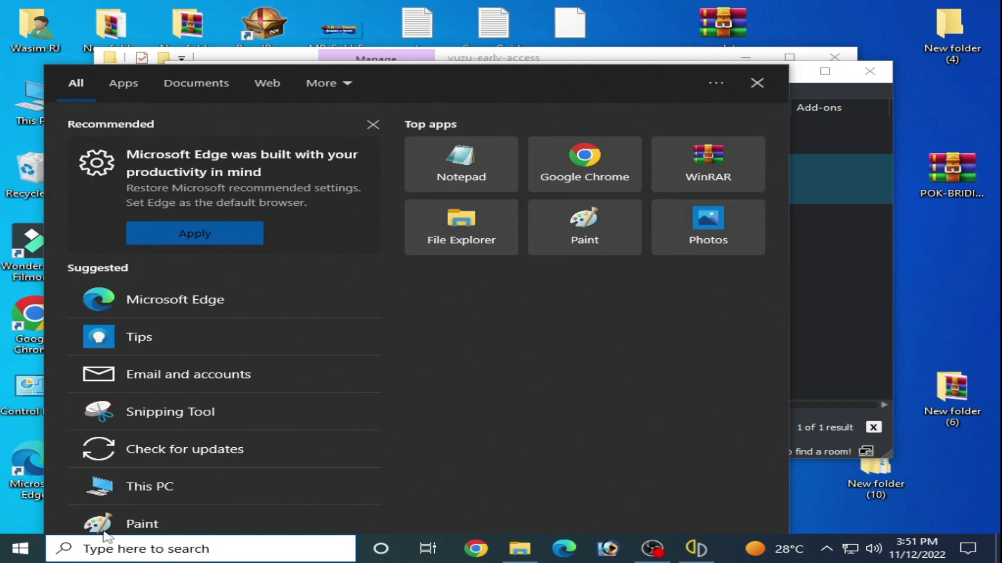
text(devi)
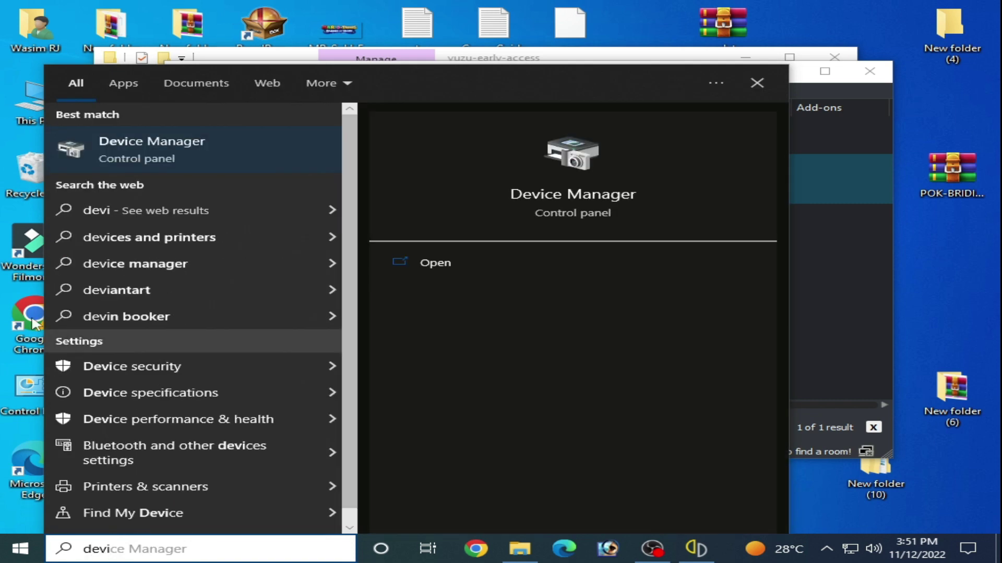
click(146, 146)
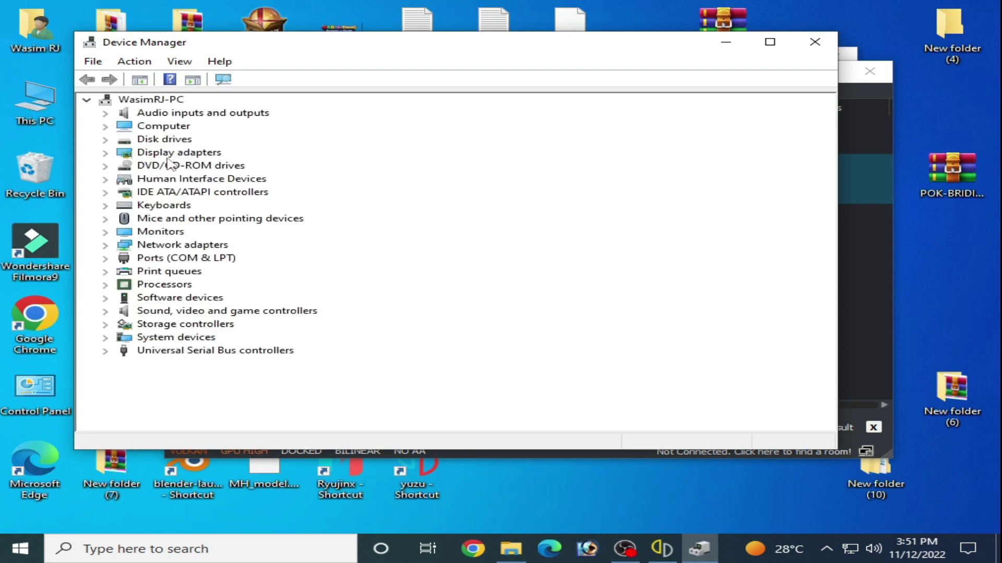
Check the NVIDIA GeForce GTX 750 driver version 31.0.15.2225, then close Device Manager
click(104, 153)
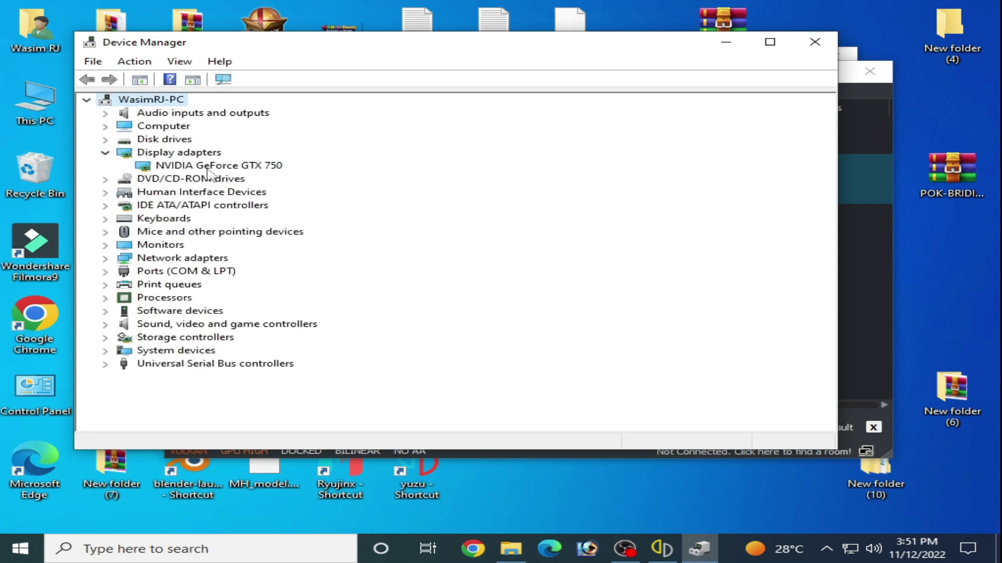
click(252, 166)
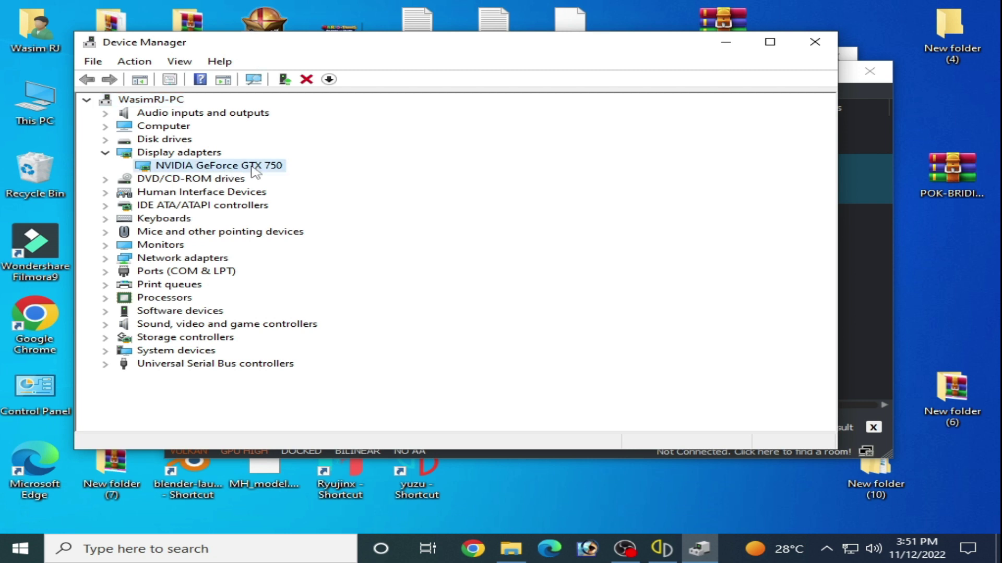
right_click(252, 167)
click(313, 249)
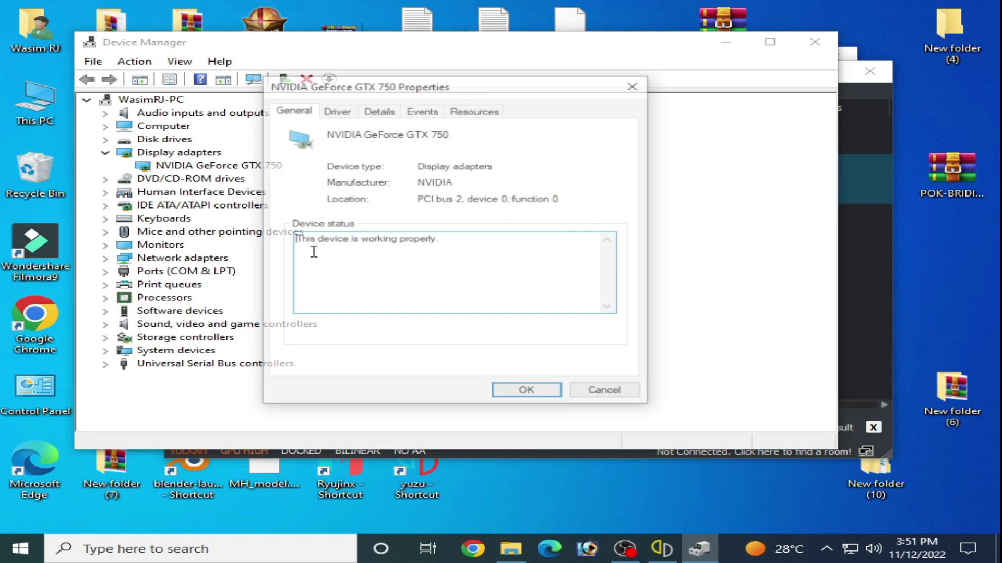
click(337, 112)
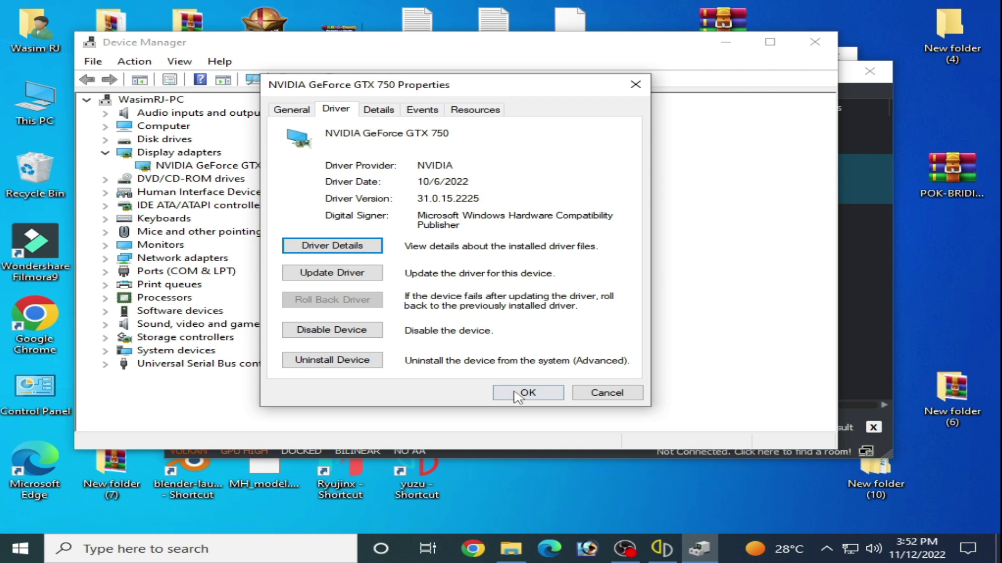
click(520, 395)
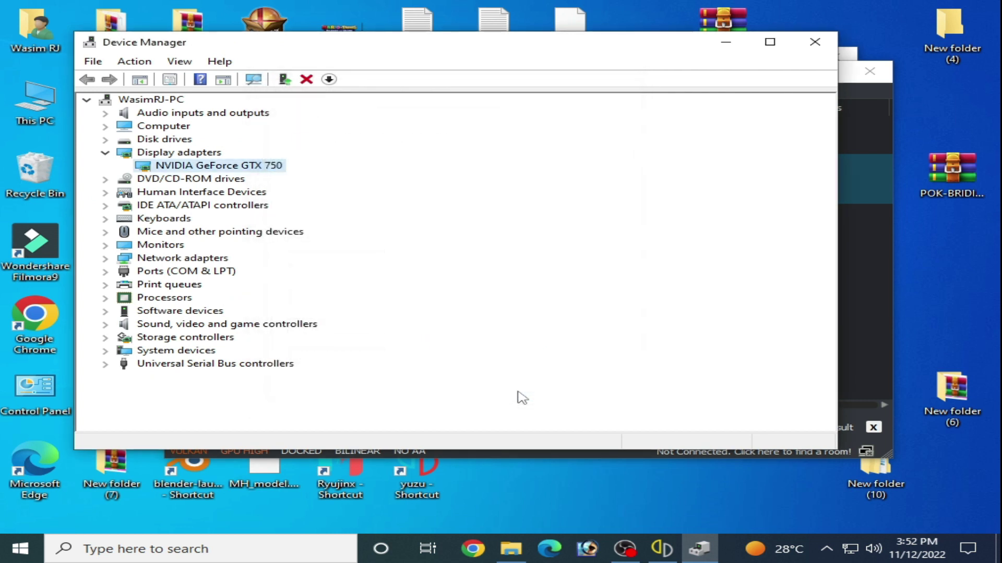
click(814, 42)
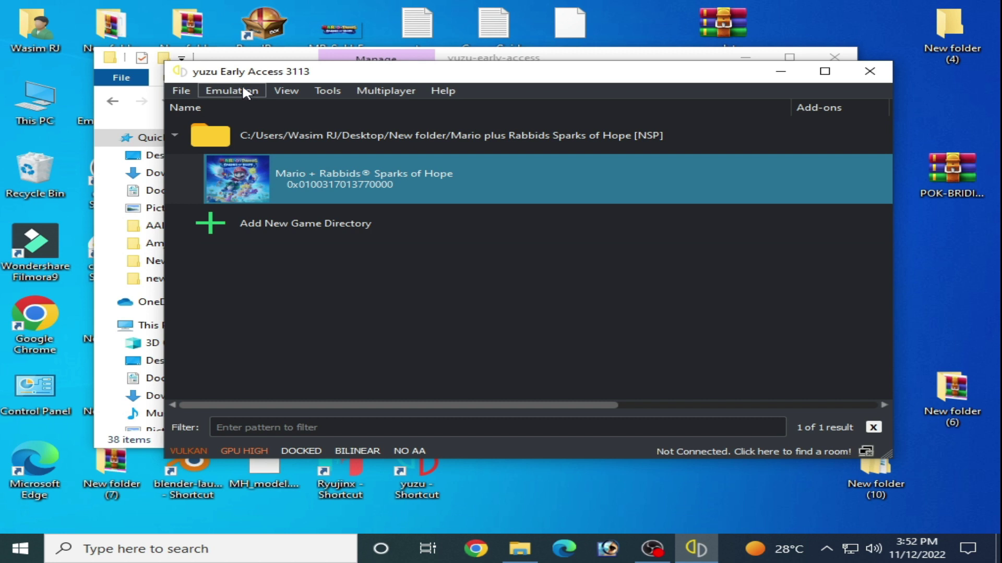
Open yuzu's configuration and turn on Multicore CPU Emulation
click(240, 88)
click(257, 174)
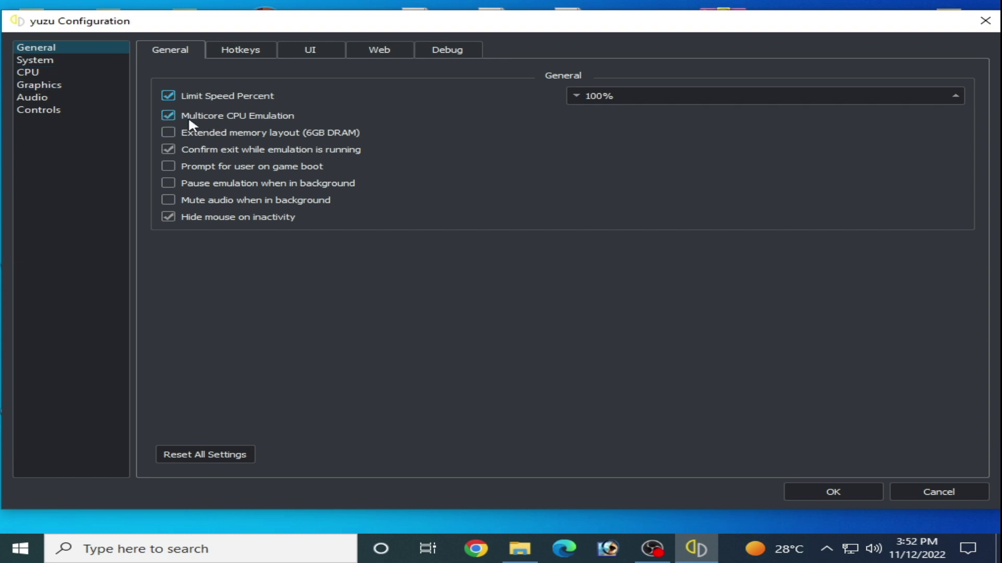
click(168, 116)
Review System and CPU settings, keeping CPU accuracy at Auto, then go to Graphics
click(33, 61)
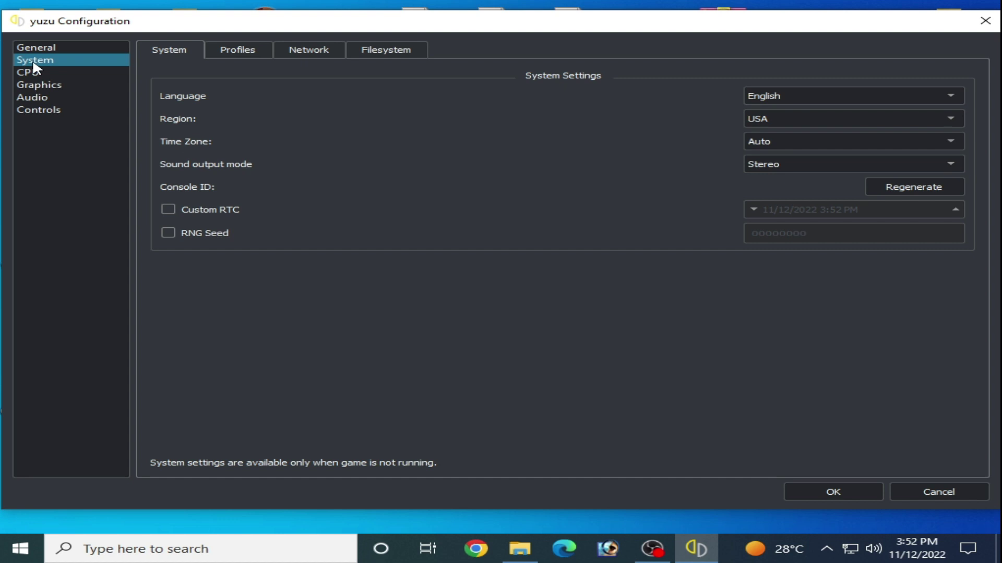
click(38, 76)
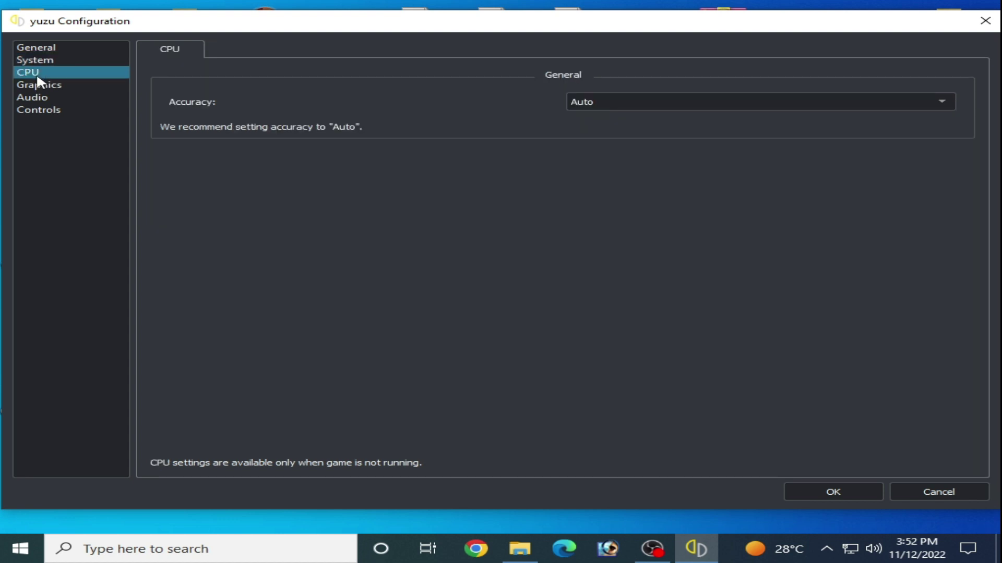
click(641, 105)
click(641, 105)
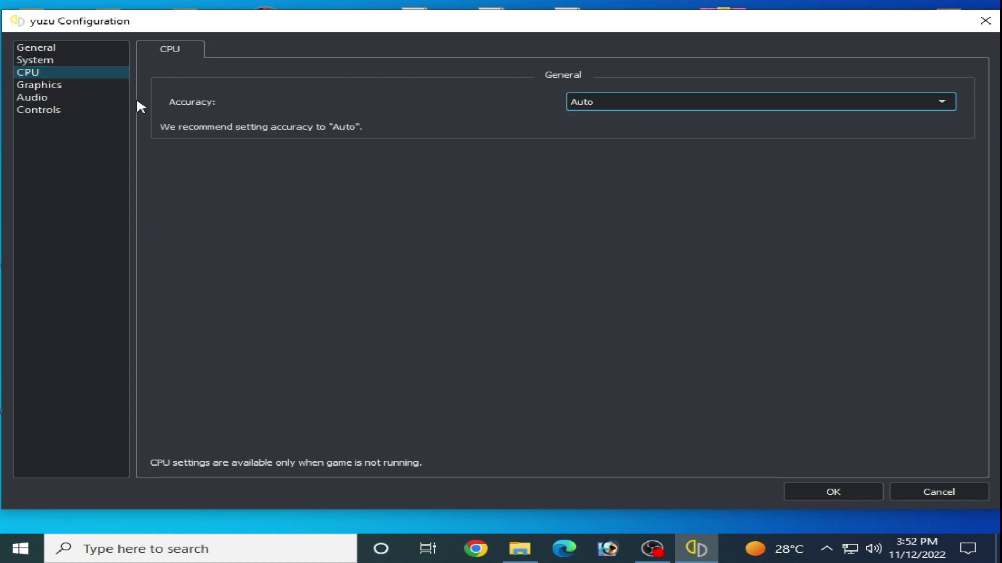
click(72, 88)
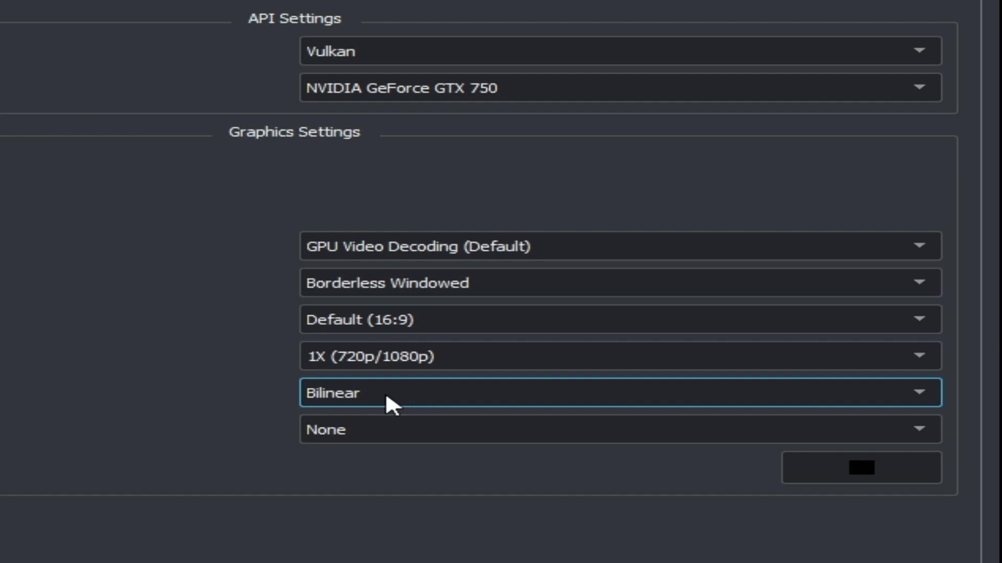
Set the window adapting filter to AMD FidelityFX Super Resolution, keeping resolution at 1X
click(386, 395)
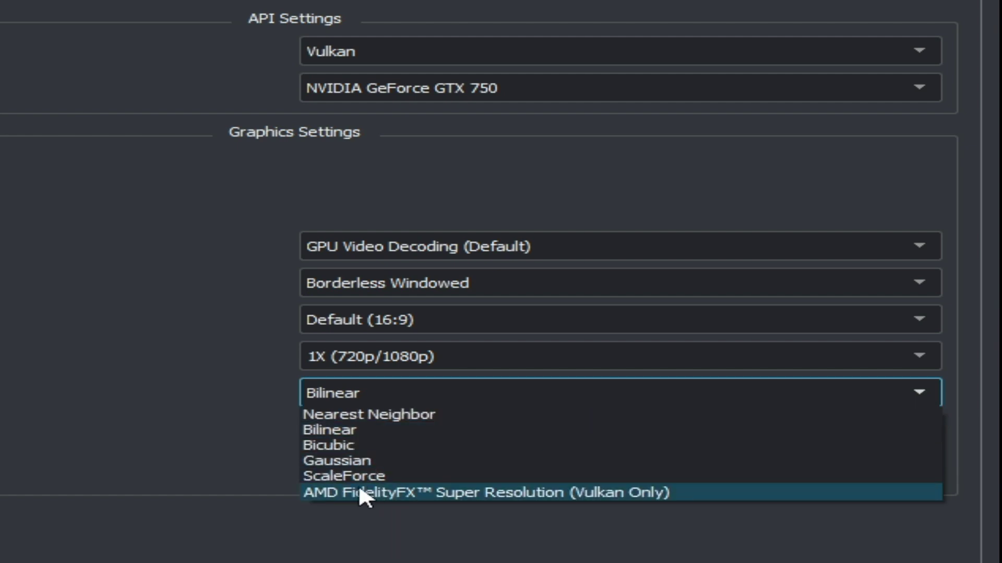
click(572, 490)
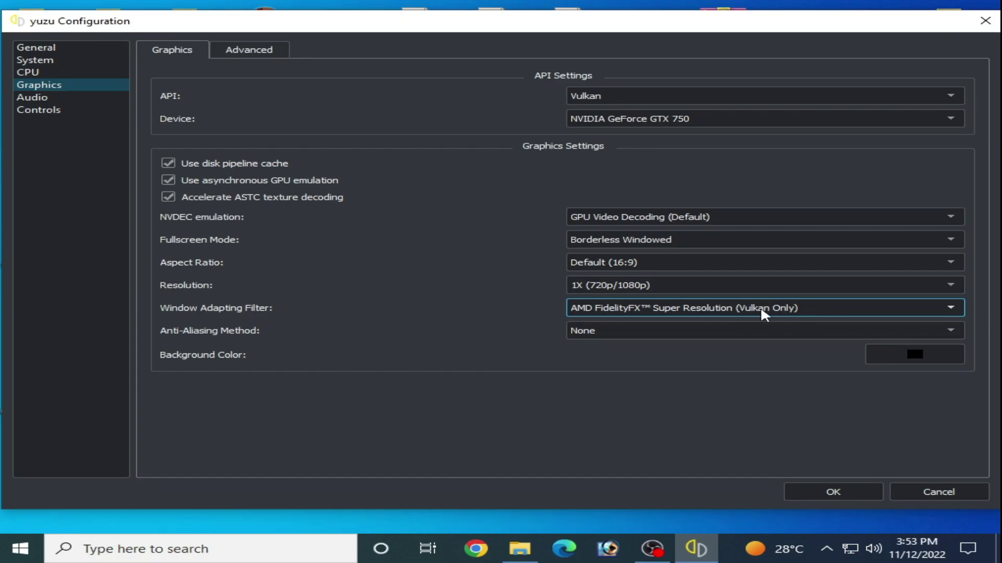
click(603, 280)
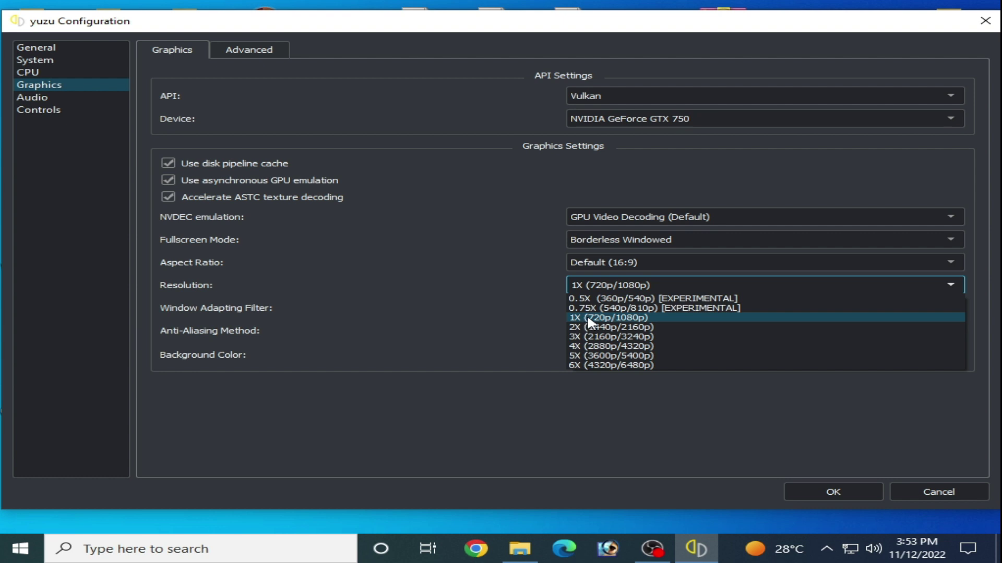
click(637, 316)
In advanced graphics, enable pessimistic buffer flushes and asynchronous shader building, and disable VSync
click(264, 49)
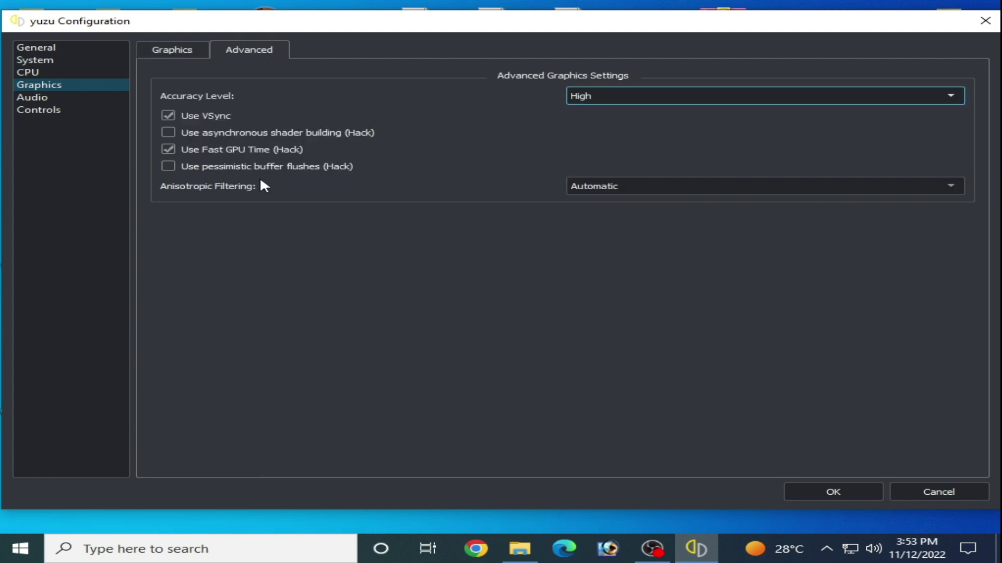
click(168, 166)
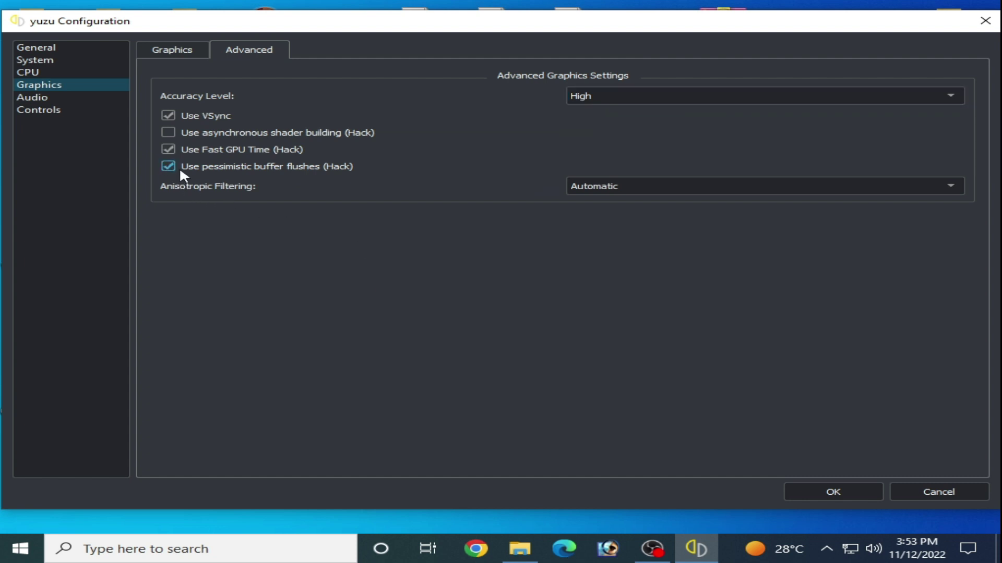
click(162, 150)
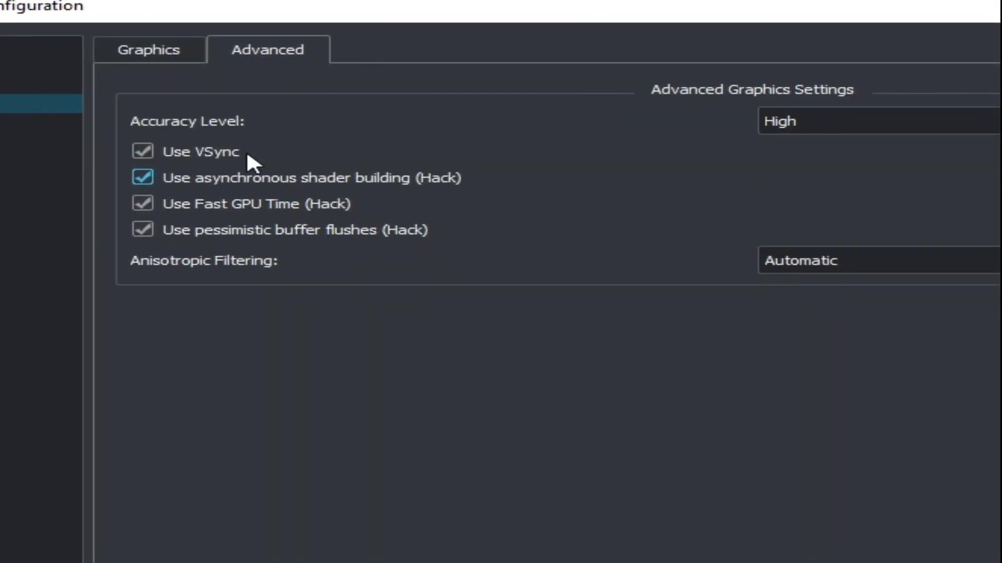
click(115, 189)
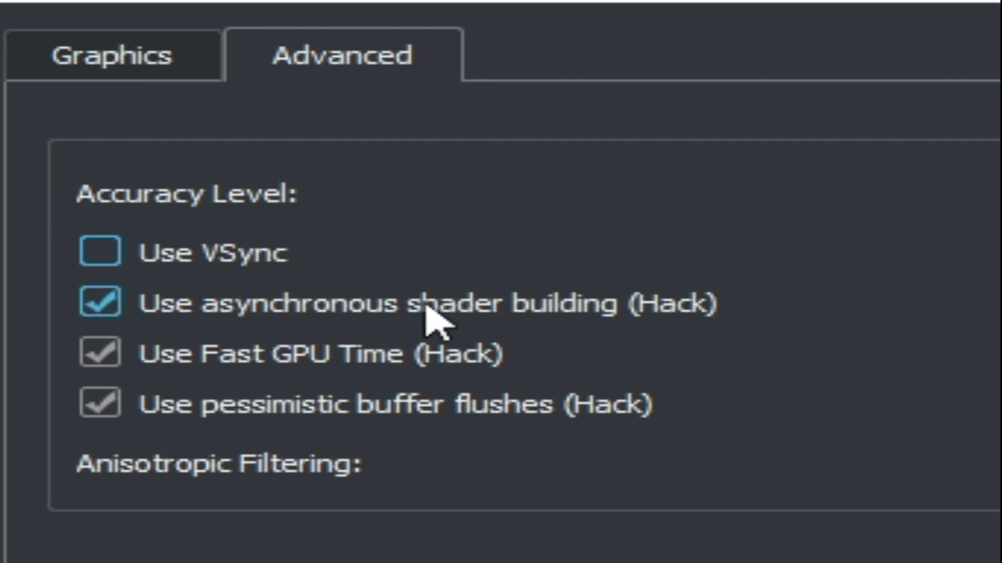
click(97, 255)
click(111, 263)
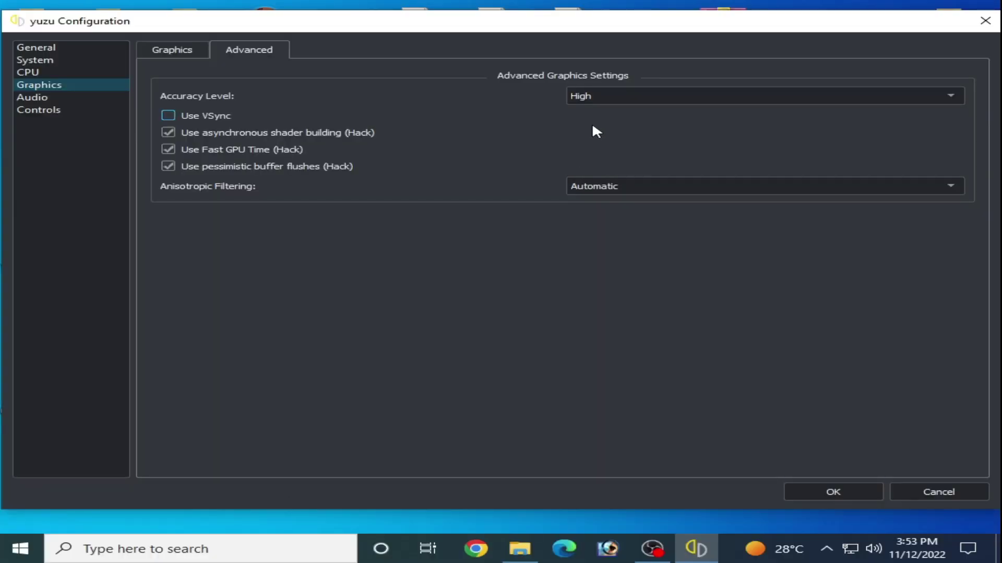
Set the accuracy level to High and save the configuration
click(617, 98)
click(609, 119)
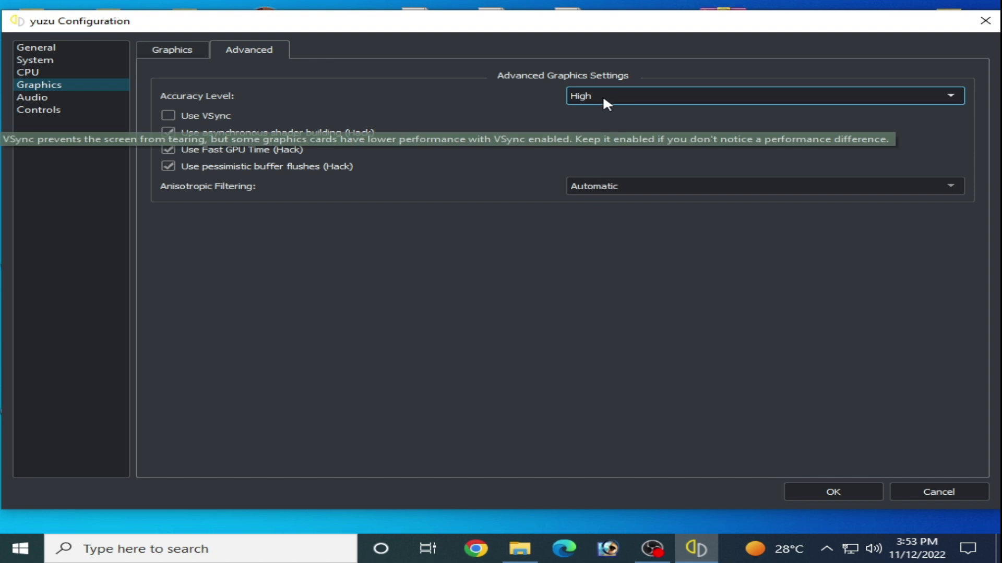
click(603, 95)
click(584, 119)
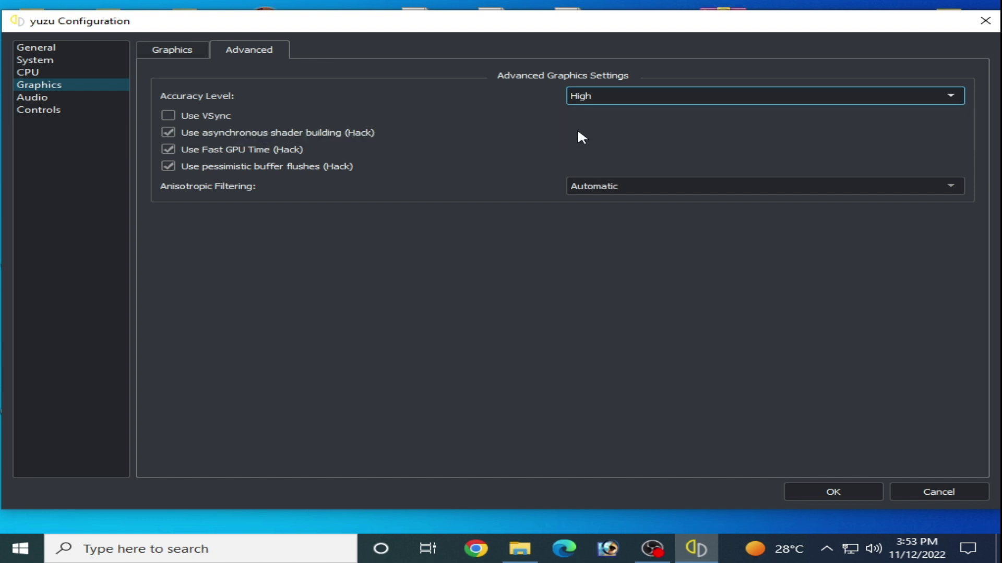
click(619, 95)
click(600, 107)
click(607, 96)
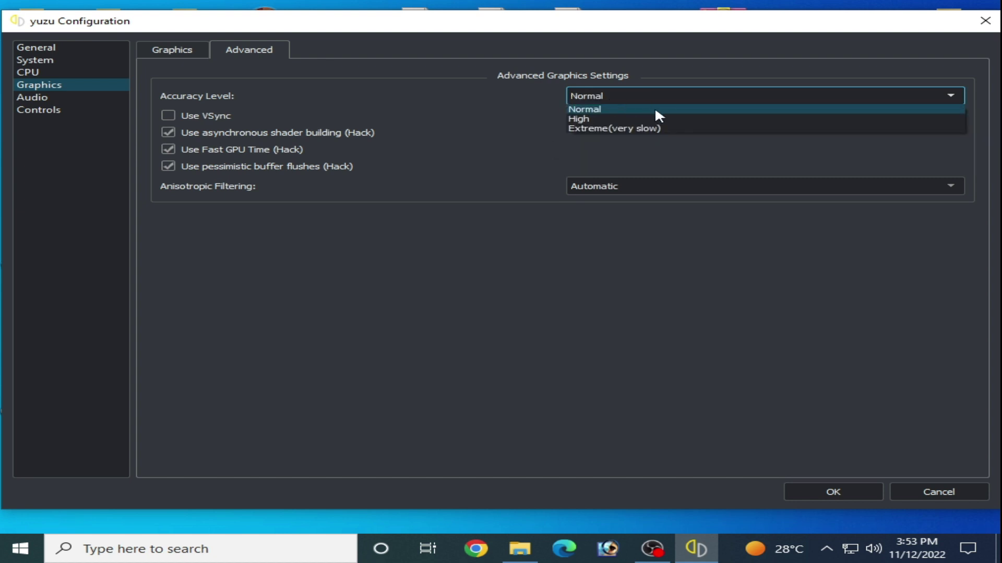
click(584, 119)
click(825, 491)
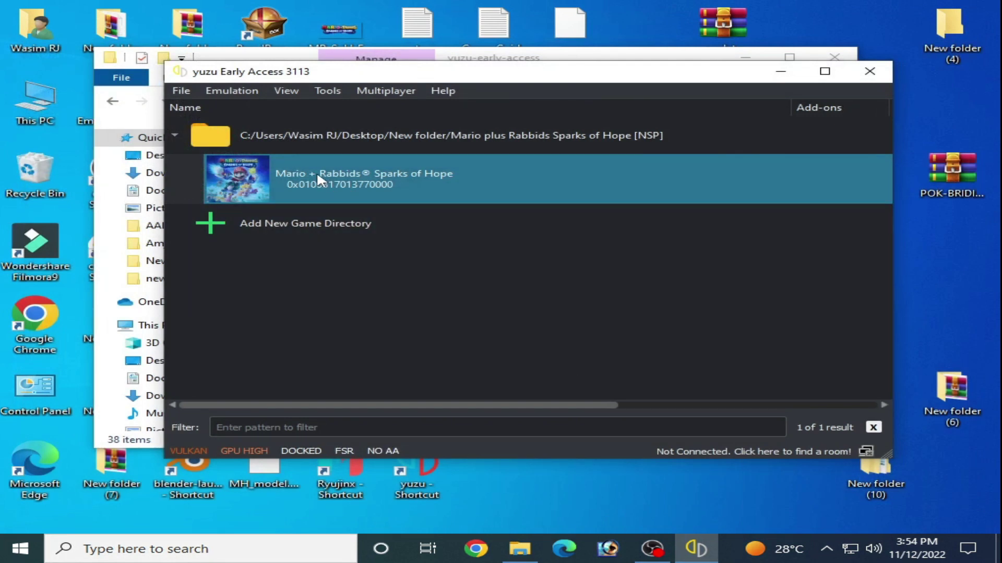
right_click(317, 171)
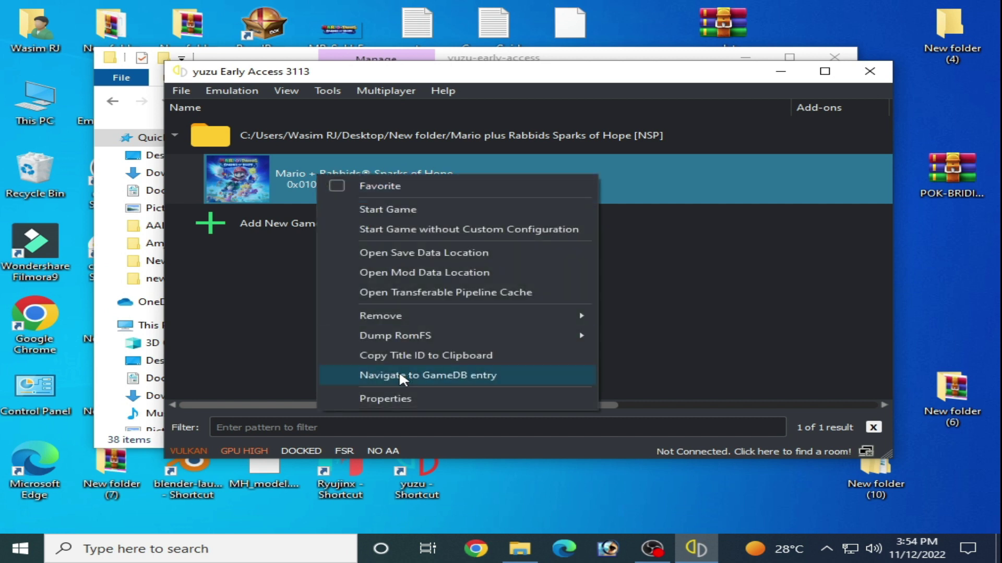
click(387, 392)
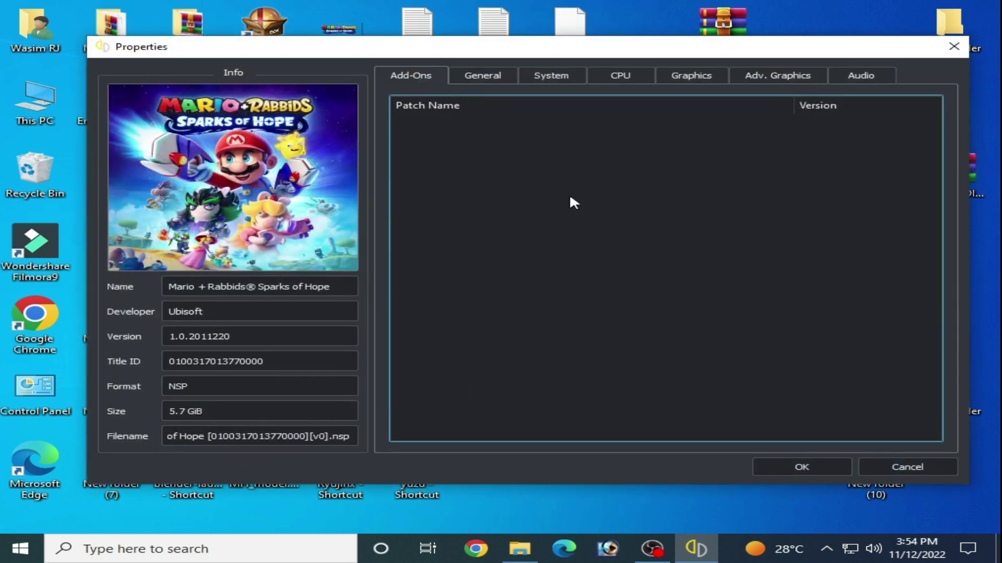
click(479, 76)
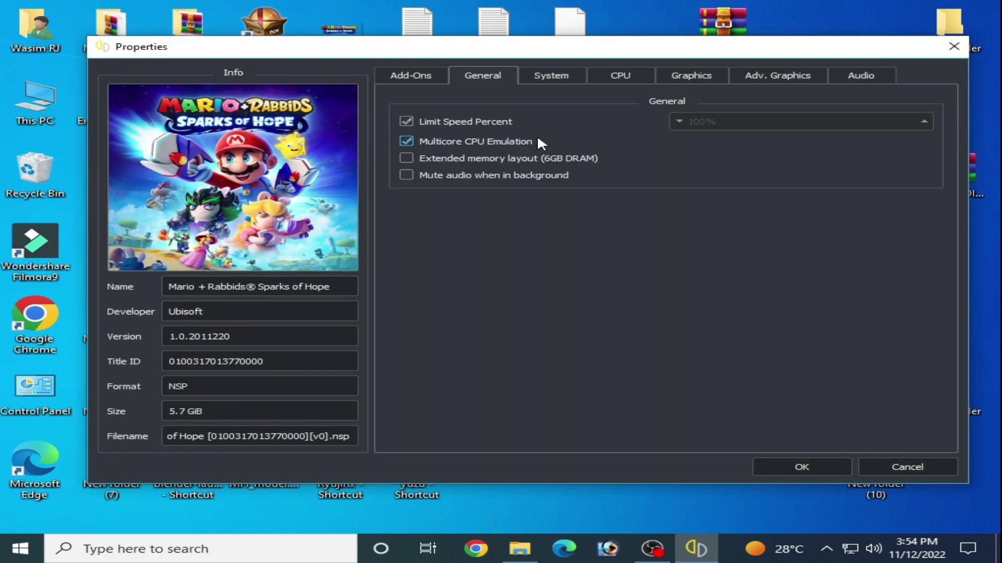
click(639, 78)
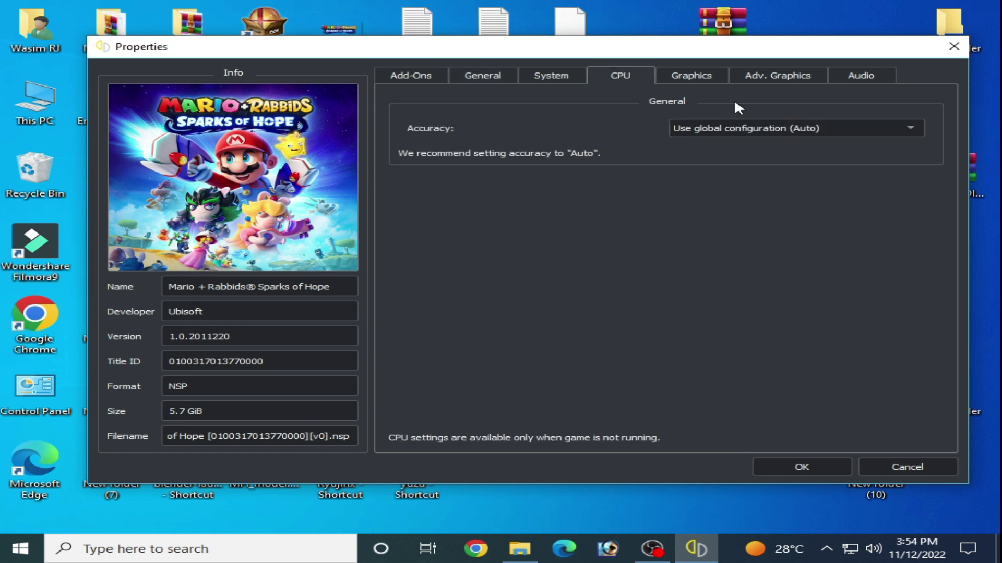
click(696, 79)
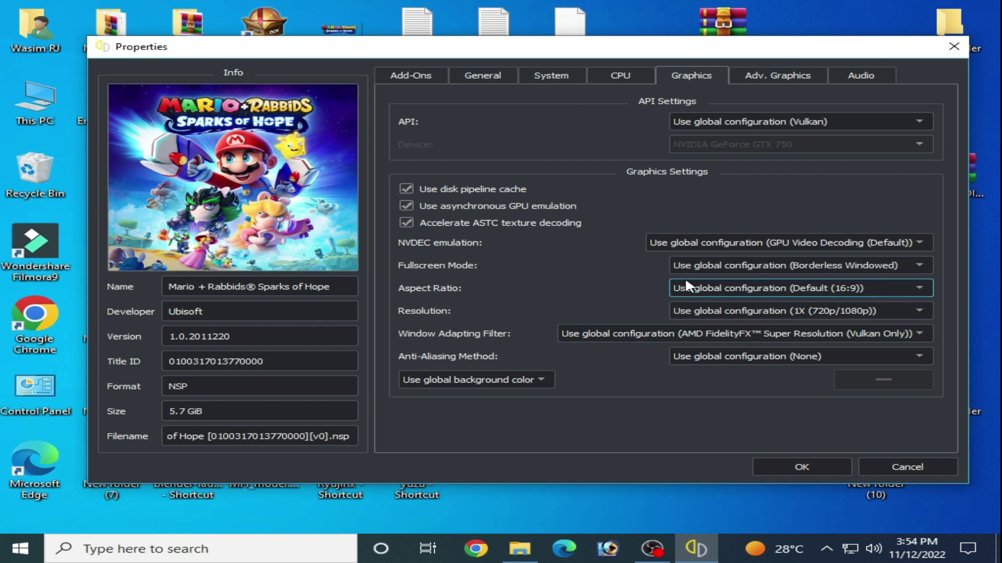
click(765, 75)
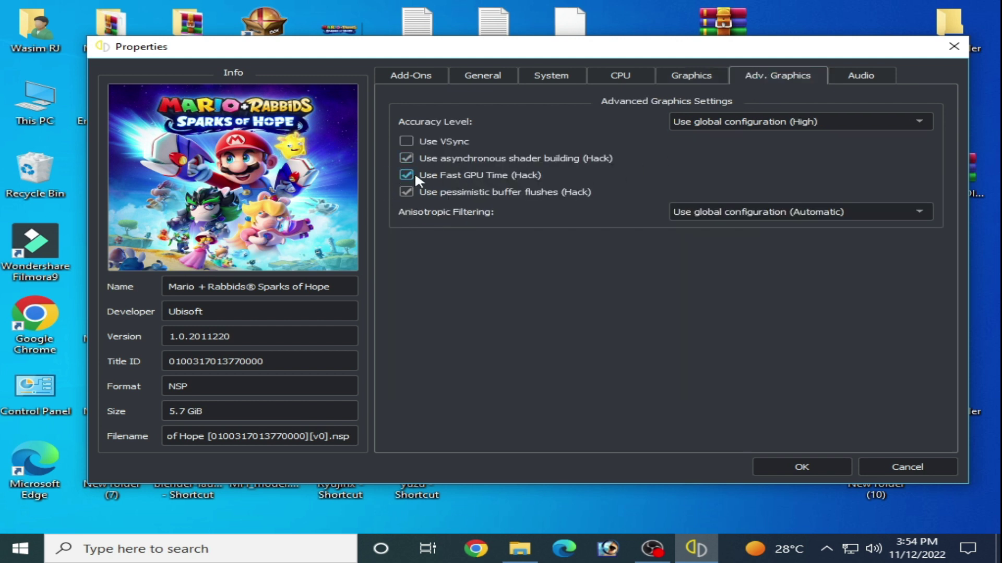
click(800, 467)
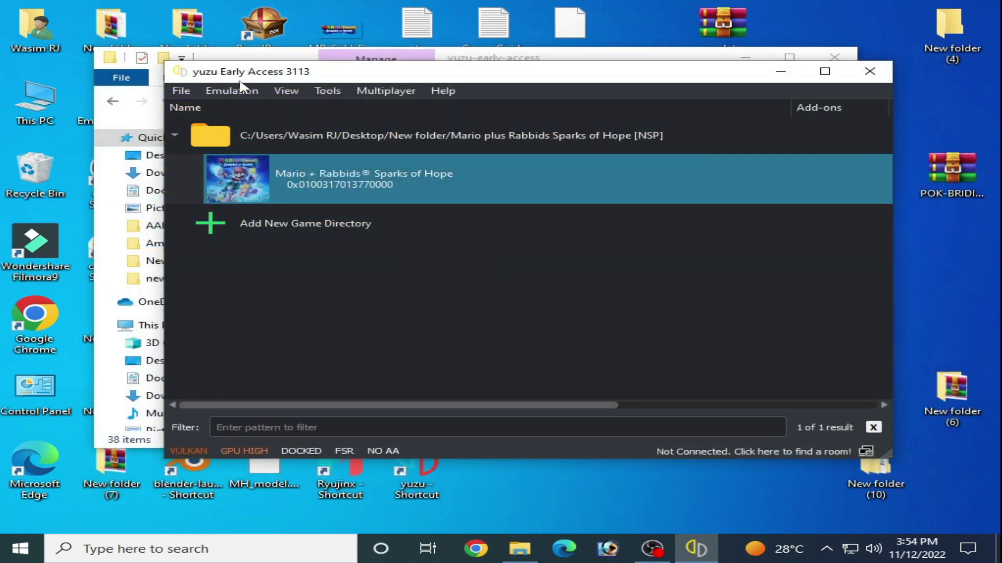
In yuzu's Graphics configuration, return the window adapting filter from AMD FidelityFX to Bilinear and save
click(239, 91)
click(259, 172)
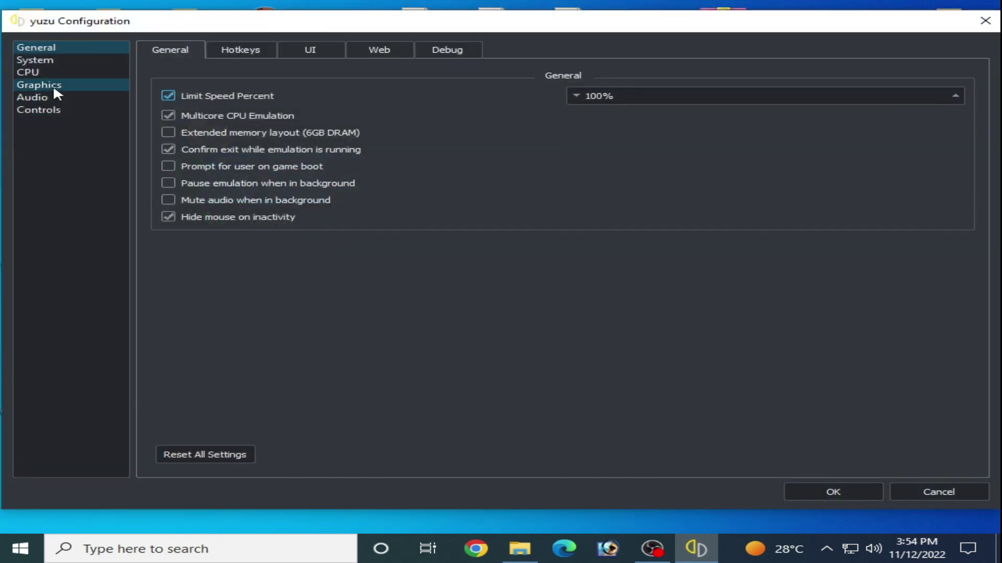
click(54, 88)
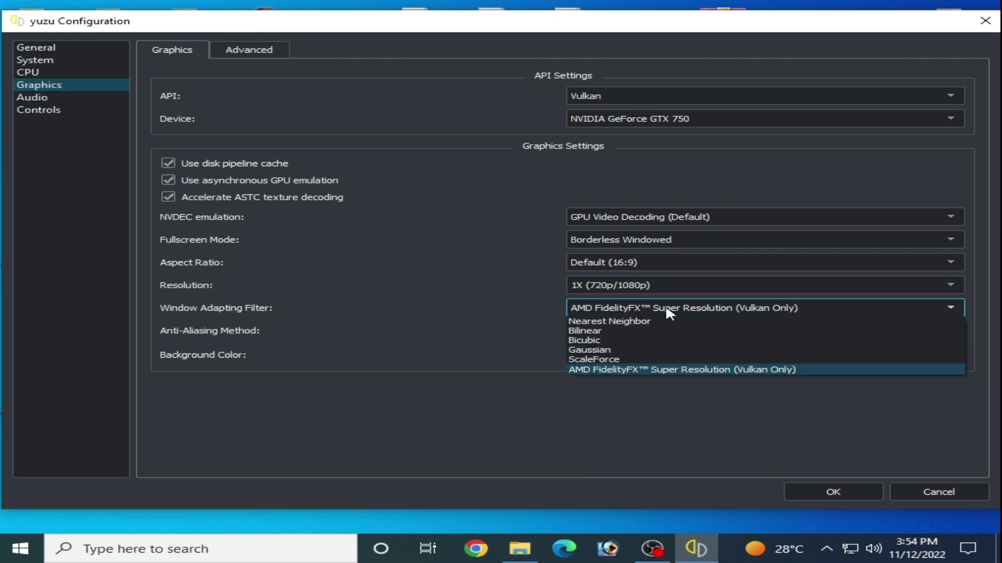
click(596, 330)
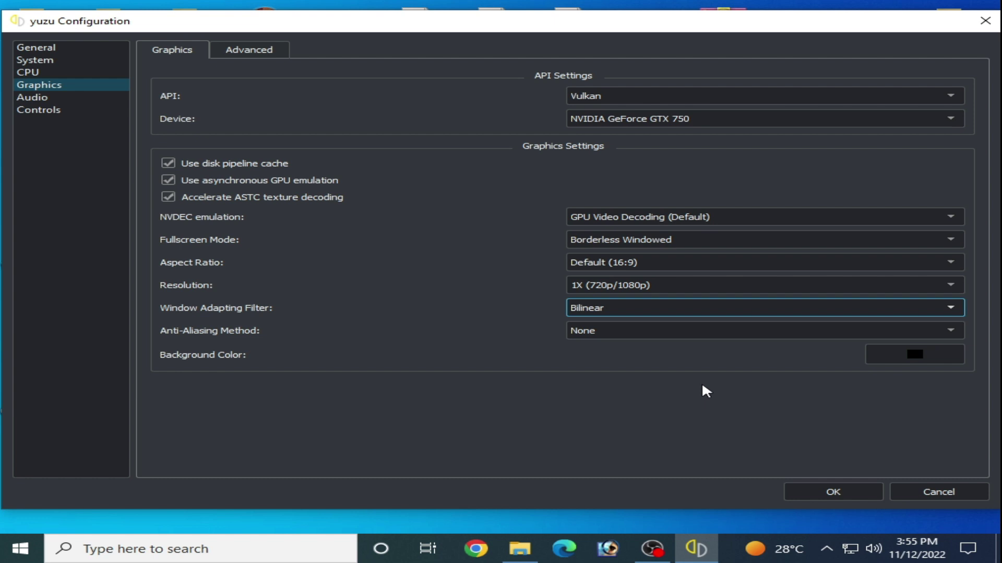
click(661, 307)
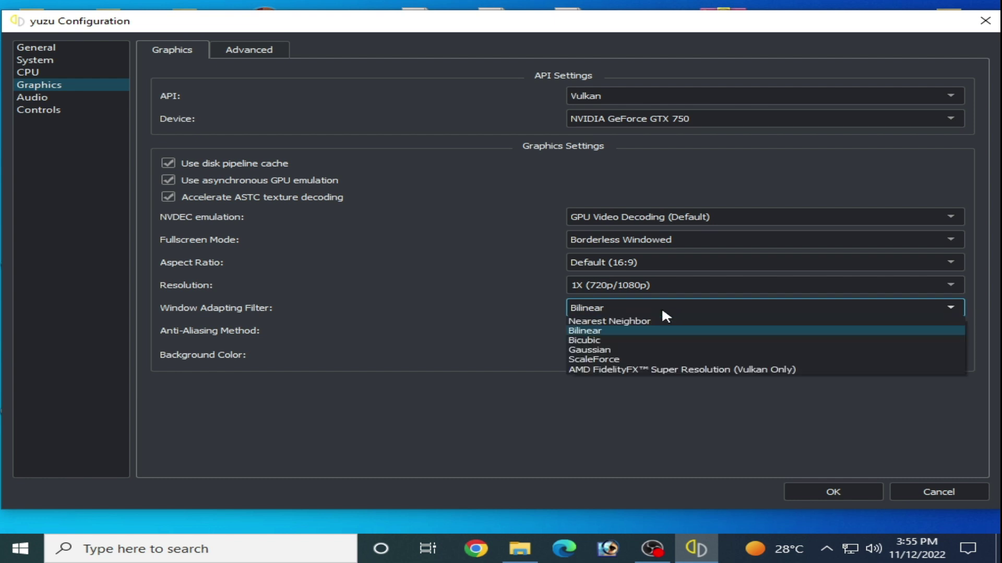
click(689, 370)
click(605, 308)
click(580, 331)
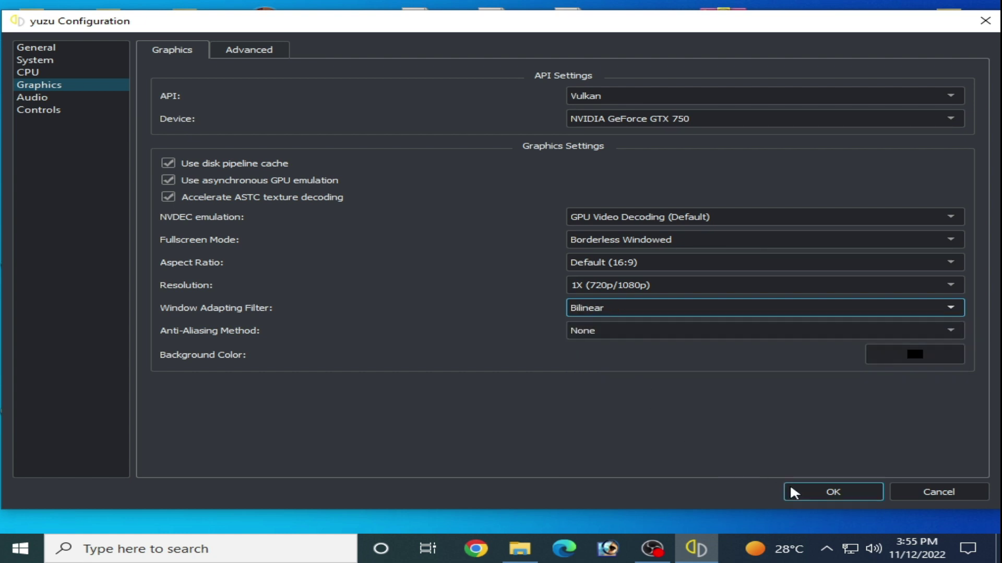
click(815, 496)
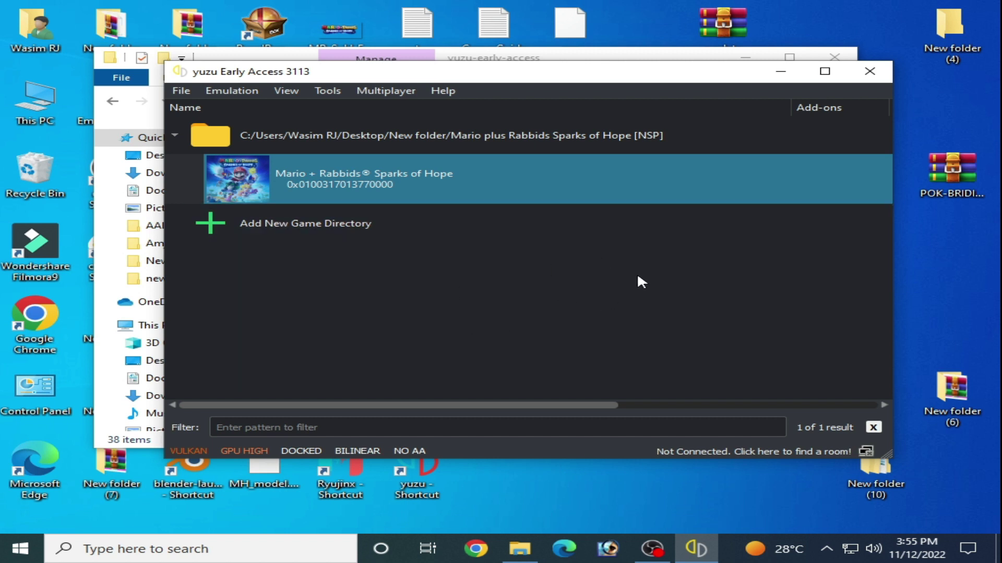
Launch NVIDIA Control Panel from the desktop menu and go to Adjust image settings with preview
right_click(917, 269)
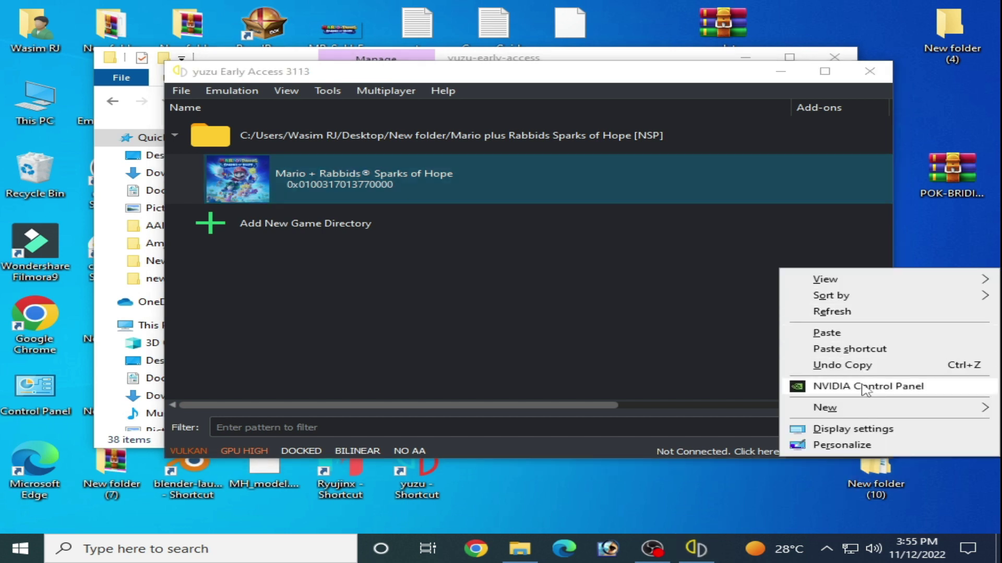
click(862, 386)
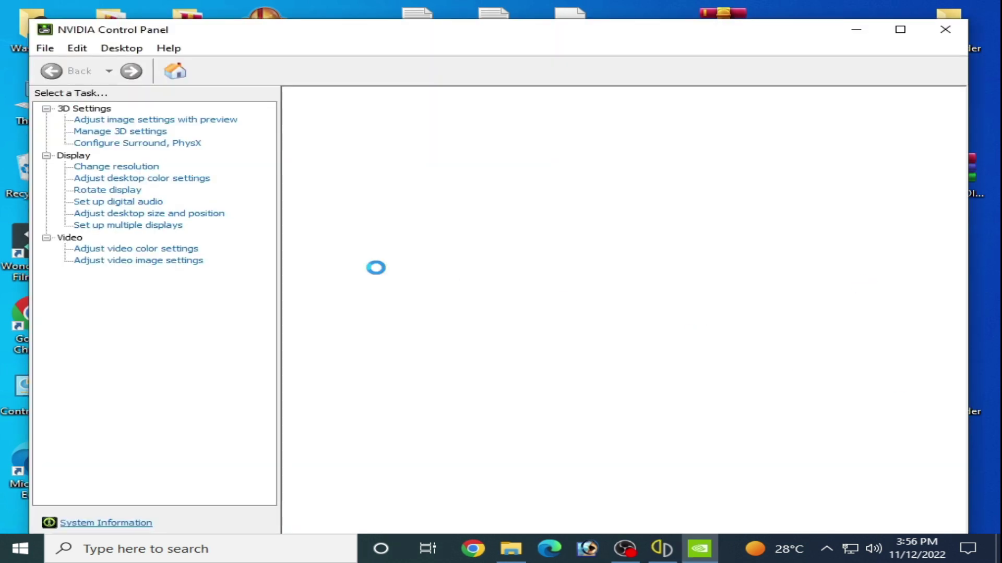
click(139, 123)
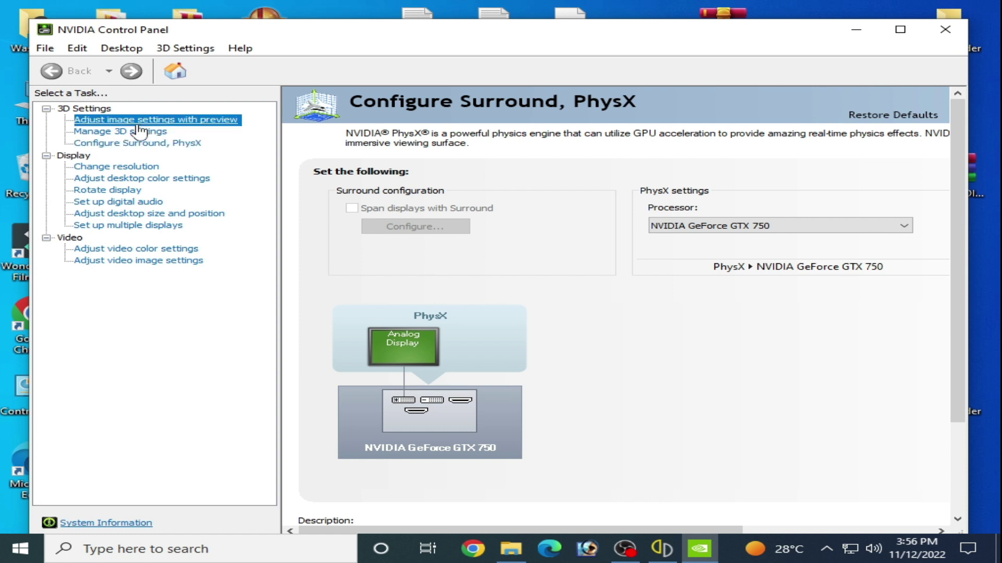
Choose 'Use the advanced 3D image settings' and move on to the Manage 3D settings page
click(486, 386)
click(584, 407)
click(587, 416)
click(472, 370)
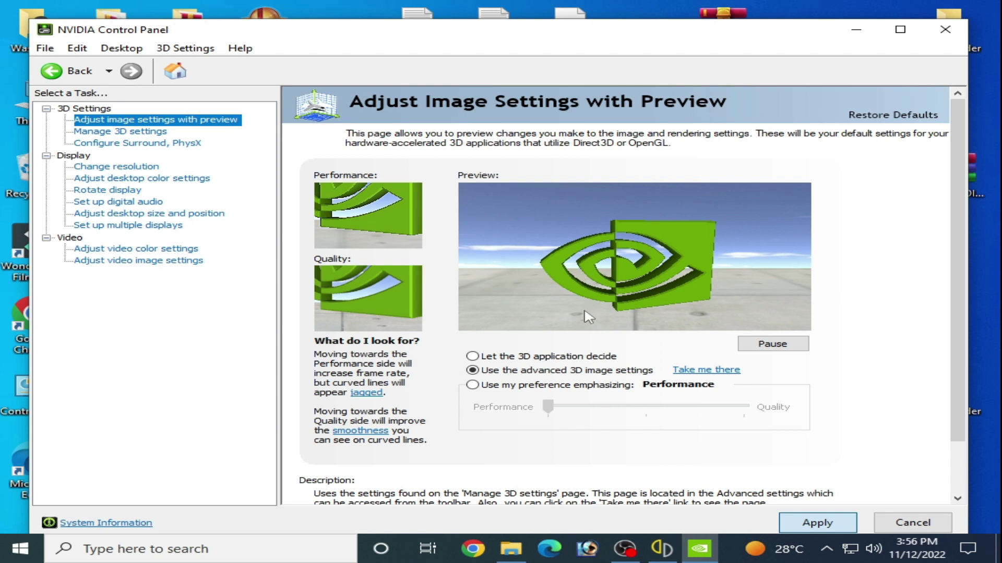
click(119, 133)
drag(792, 297, 814, 365)
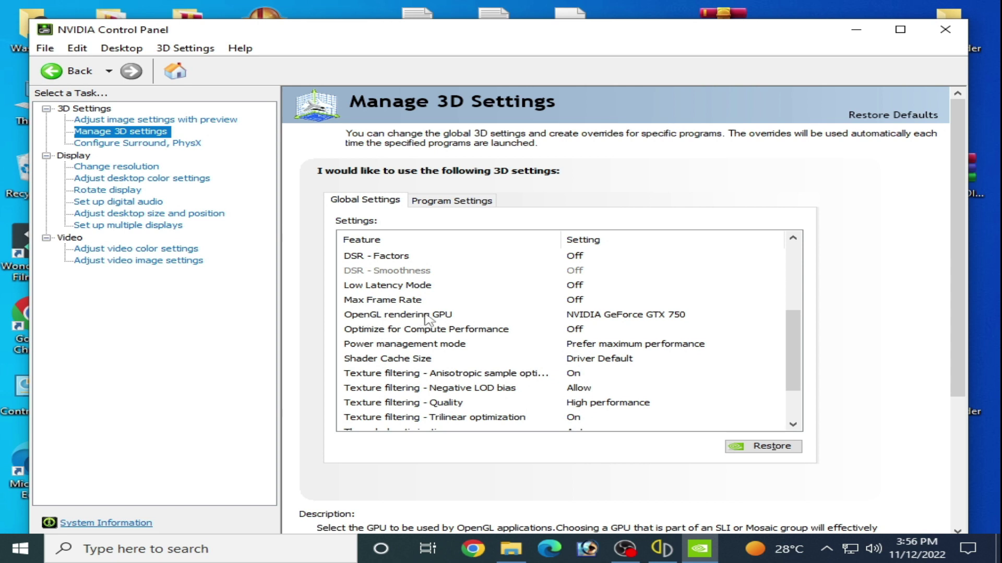
Set the OpenGL rendering GPU to GTX 750 and Power management to Prefer maximum performance
click(595, 316)
click(596, 317)
click(608, 342)
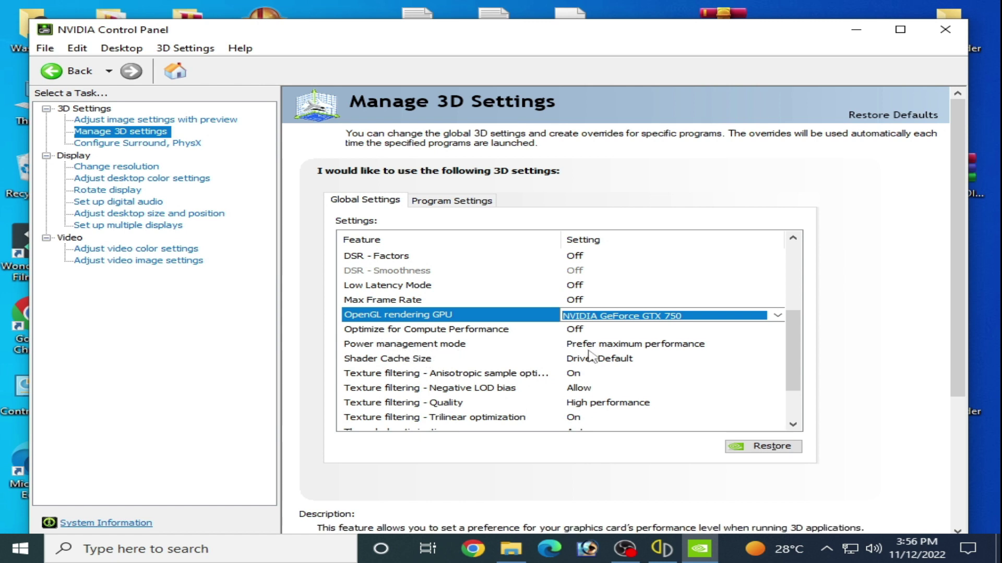
click(643, 345)
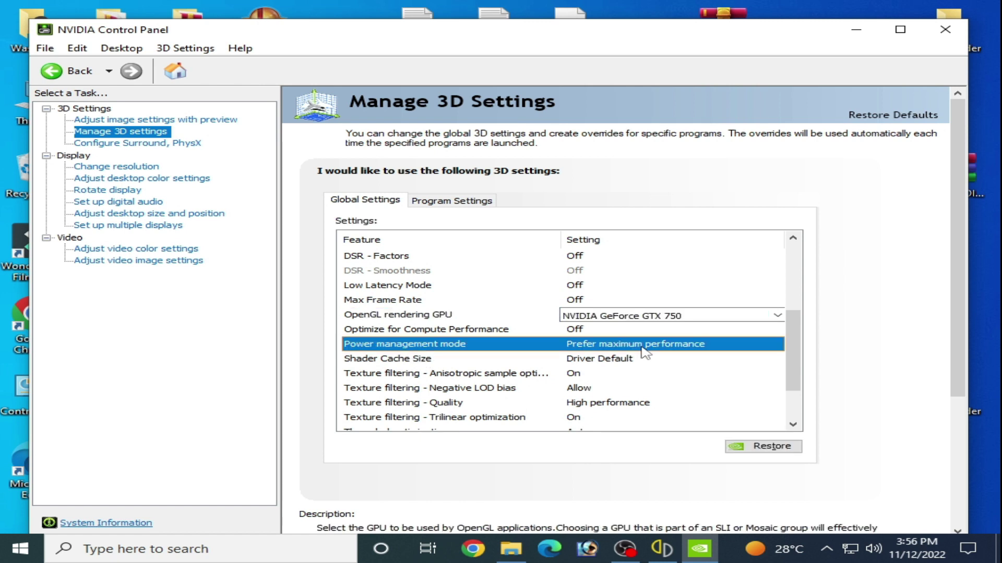
click(643, 344)
click(629, 374)
click(644, 344)
click(644, 344)
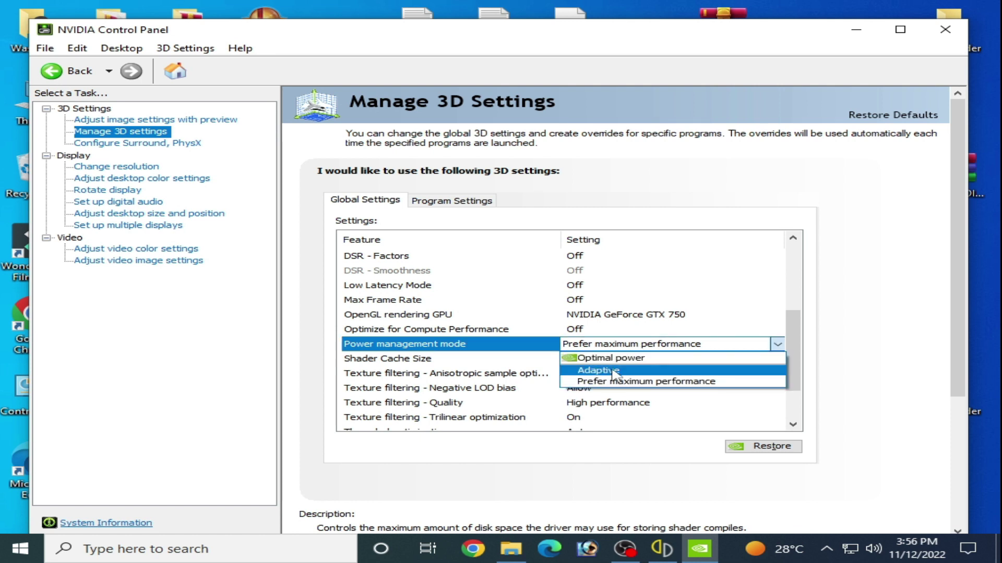
click(603, 386)
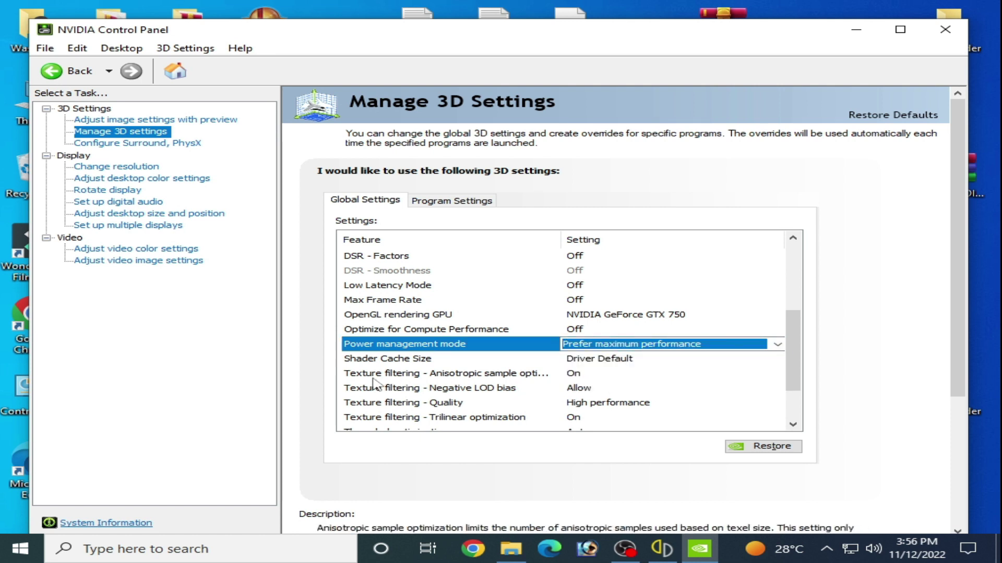
Set Texture filtering - Quality to High performance
click(419, 404)
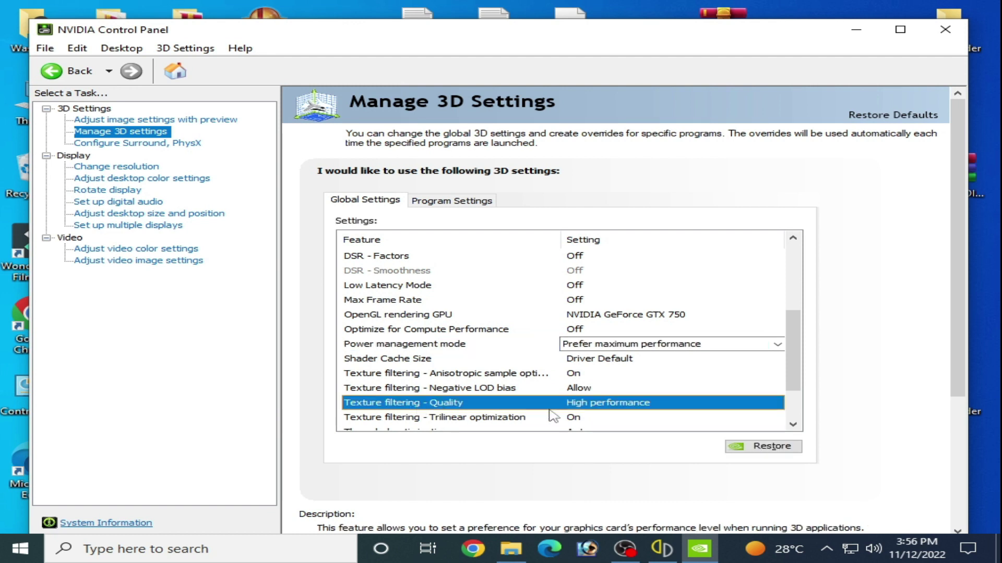
click(626, 409)
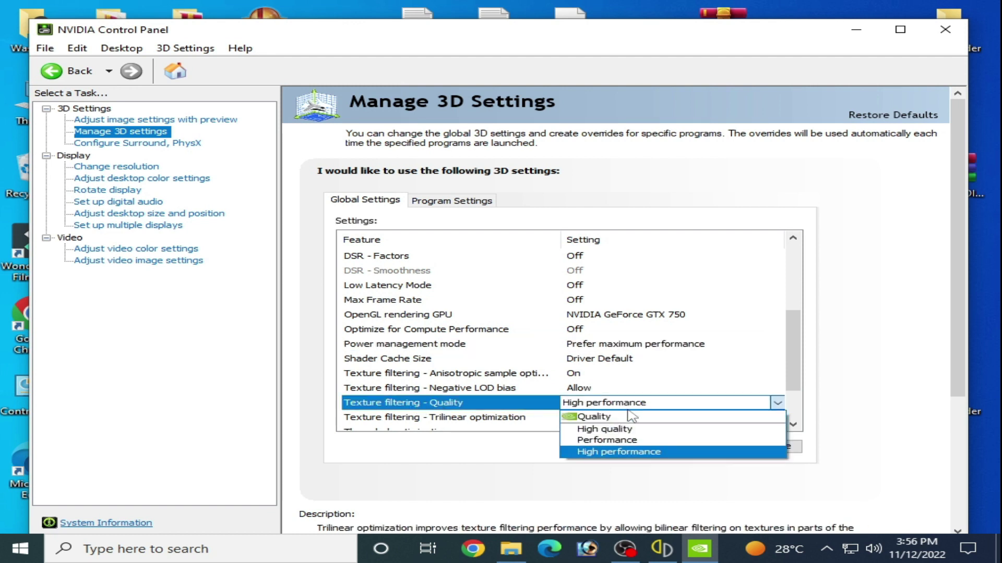
click(629, 452)
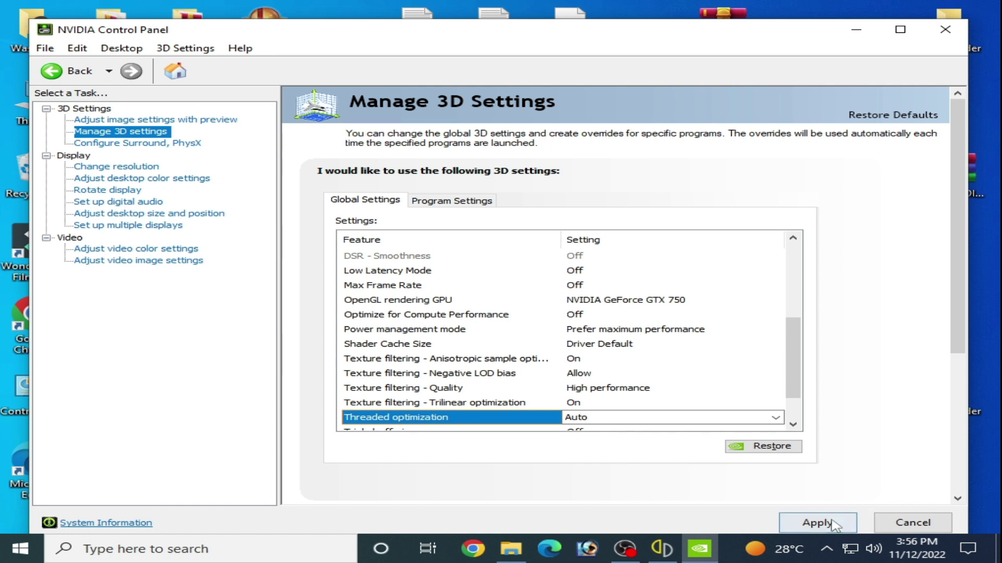
Assign the PhysX processor to the NVIDIA GeForce GTX 750 and apply the change
click(134, 144)
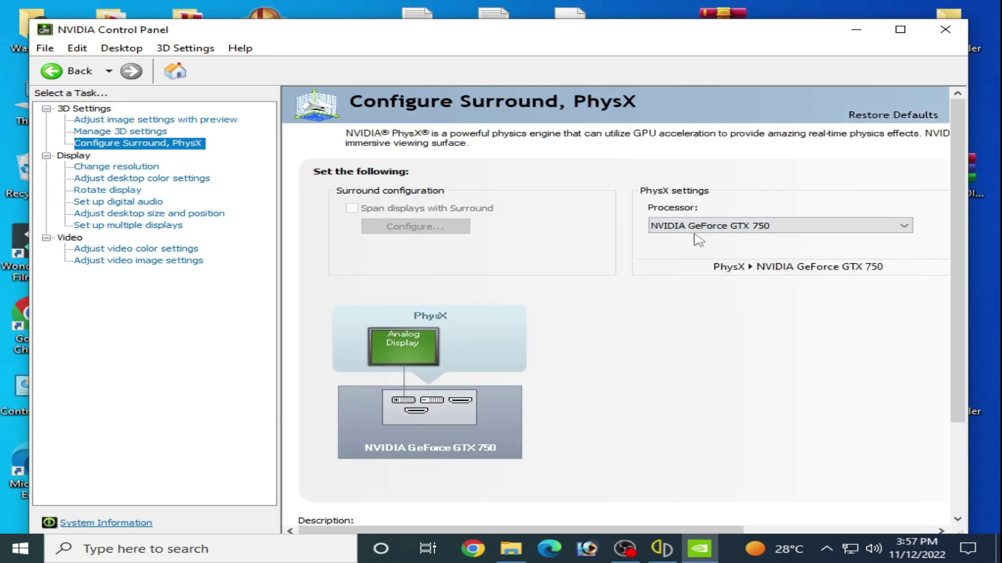
click(710, 228)
click(713, 239)
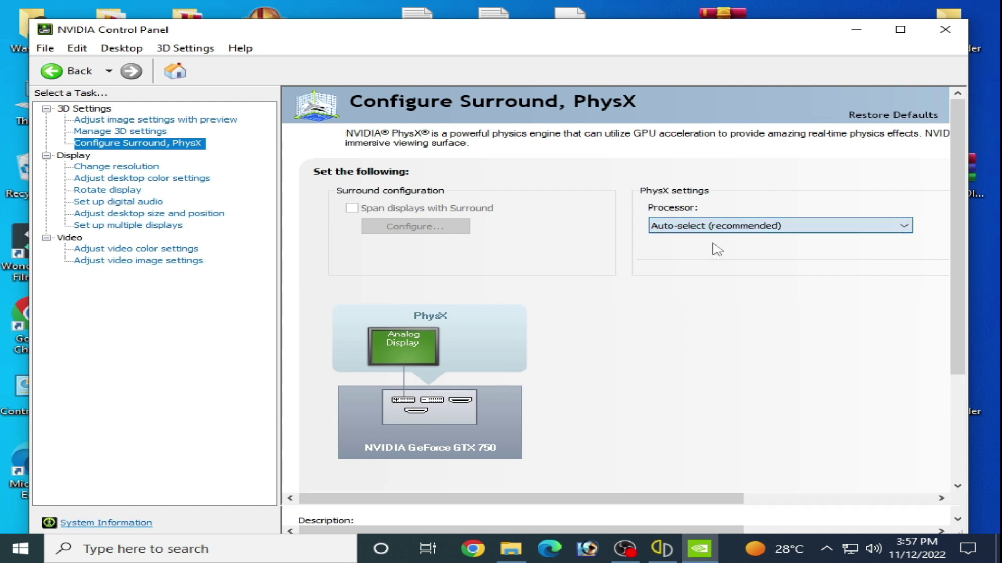
click(715, 228)
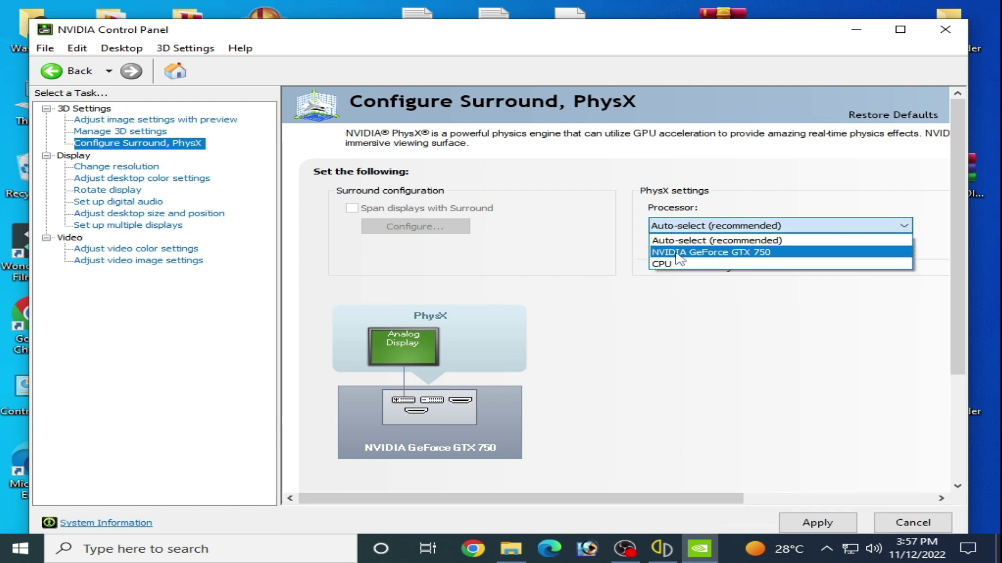
click(679, 254)
click(817, 523)
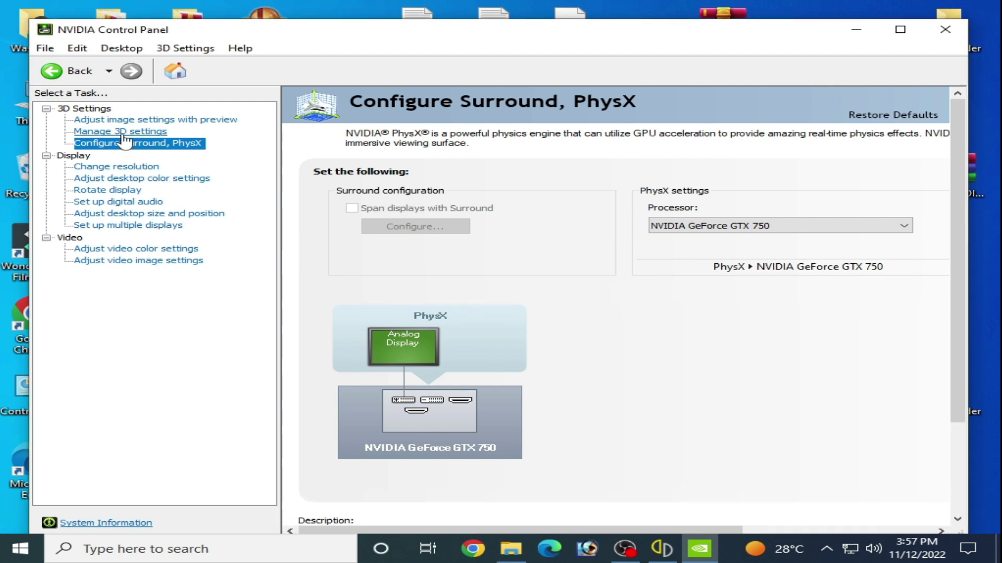
click(123, 134)
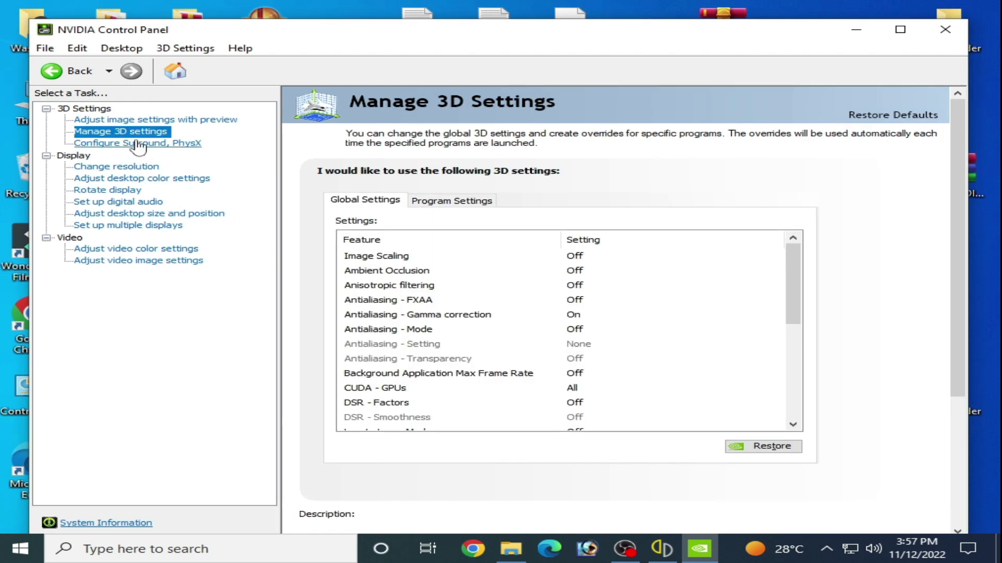
Add yuzu from New folder (9)\yuzu-early-access-EA3113\yuzu-early-access as a customised program
click(447, 203)
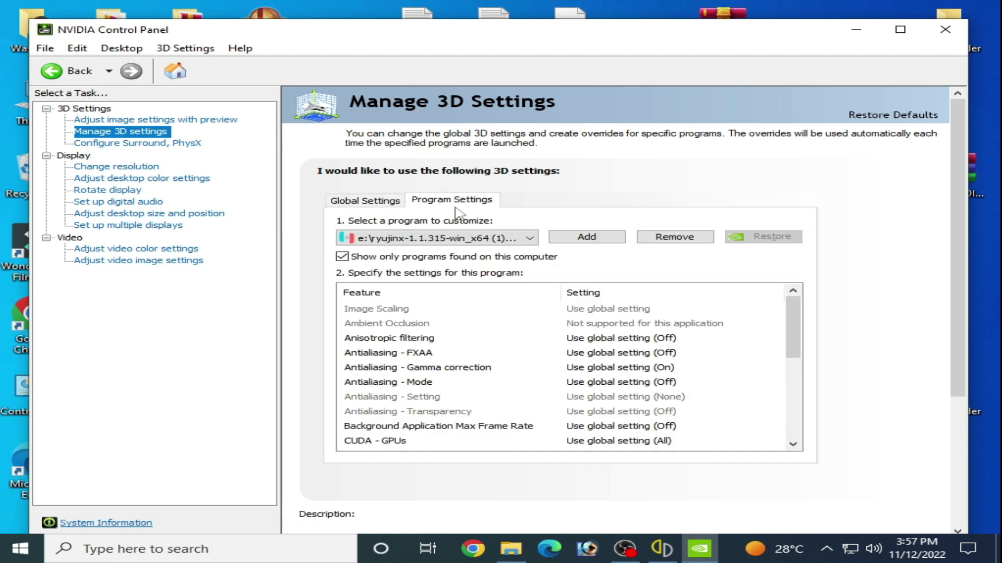
click(605, 236)
click(665, 418)
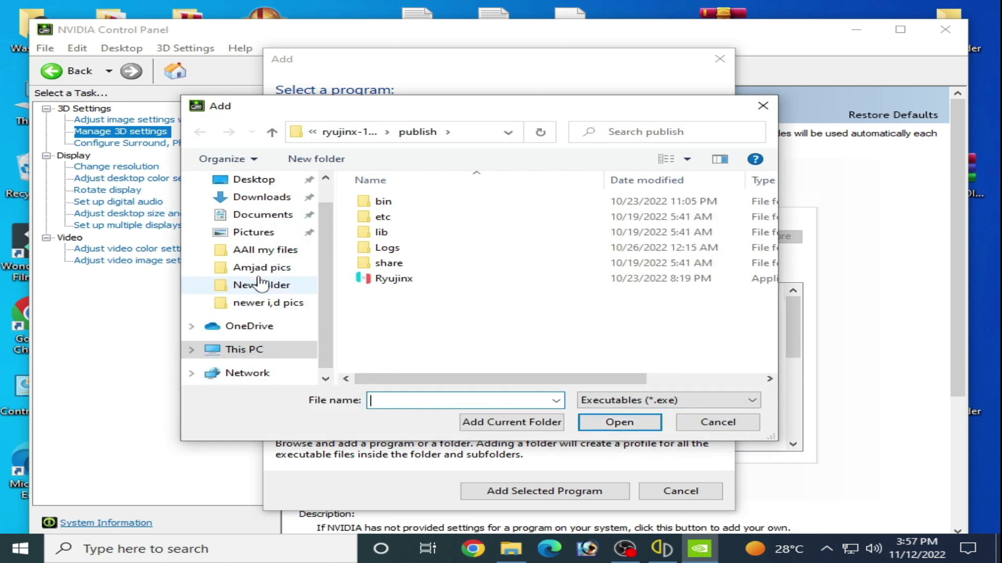
click(243, 181)
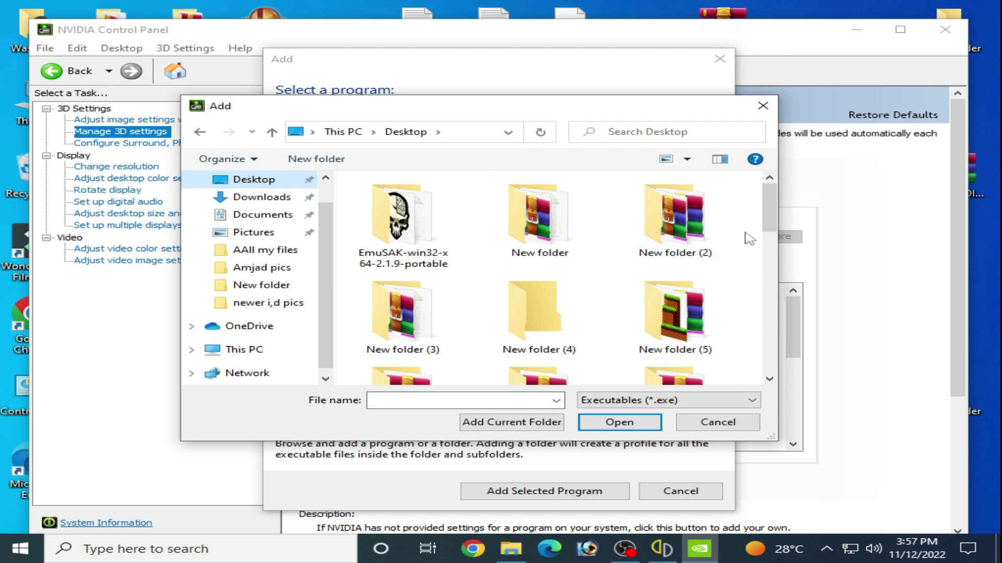
drag(769, 207, 768, 270)
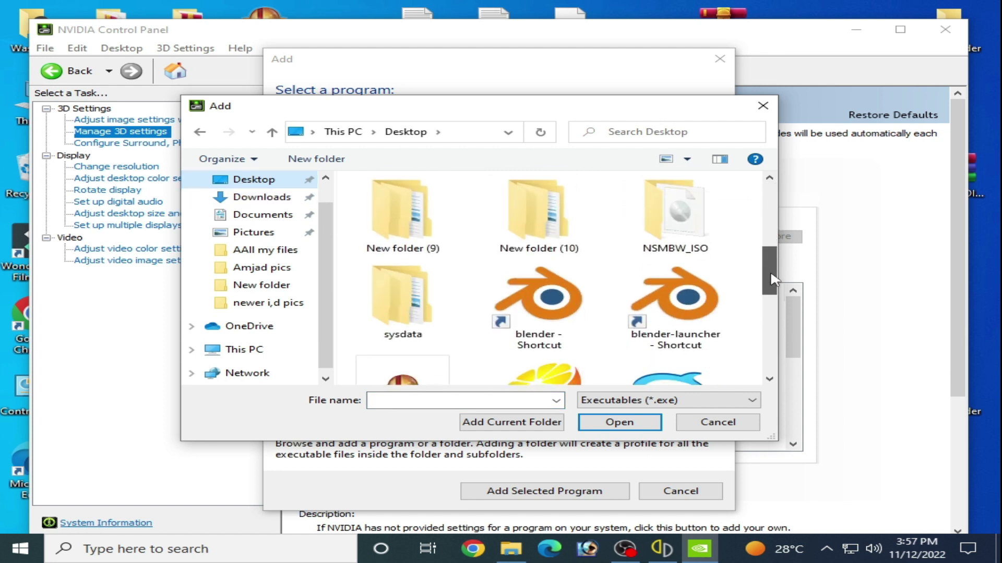
double_click(401, 214)
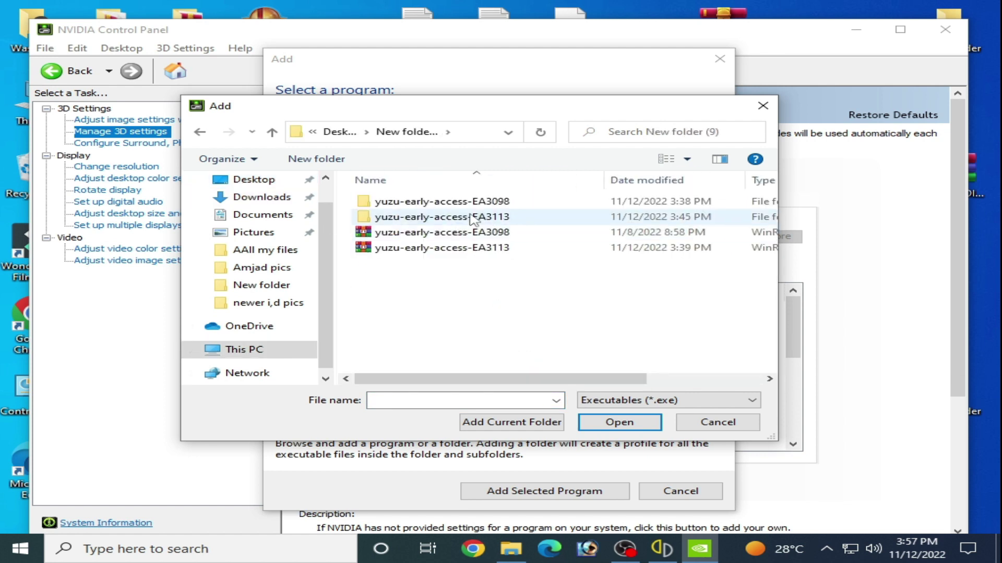
double_click(496, 223)
double_click(429, 203)
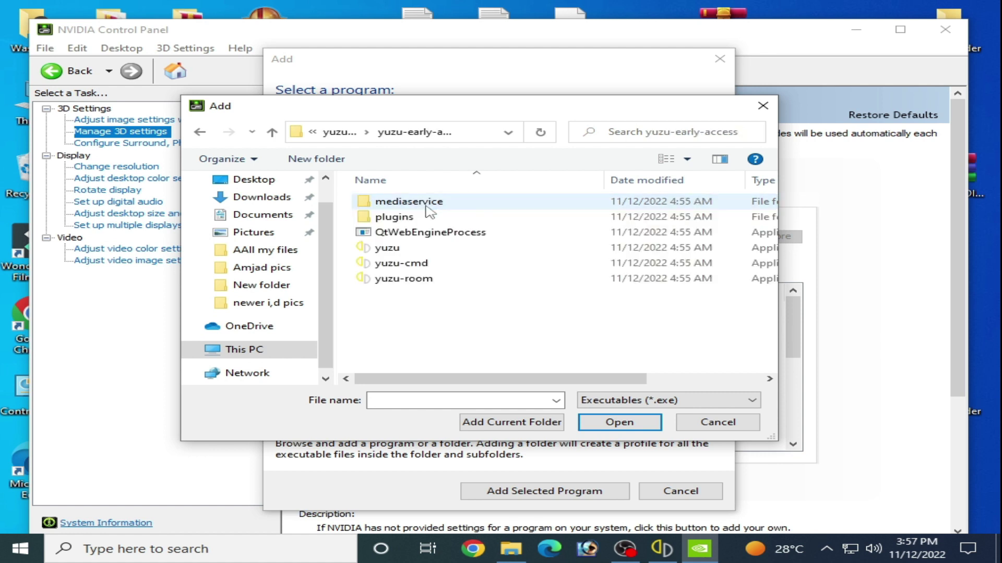
click(389, 248)
mouse_move(454, 379)
mouse_down()
mouse_move(573, 384)
mouse_move(457, 383)
mouse_up()
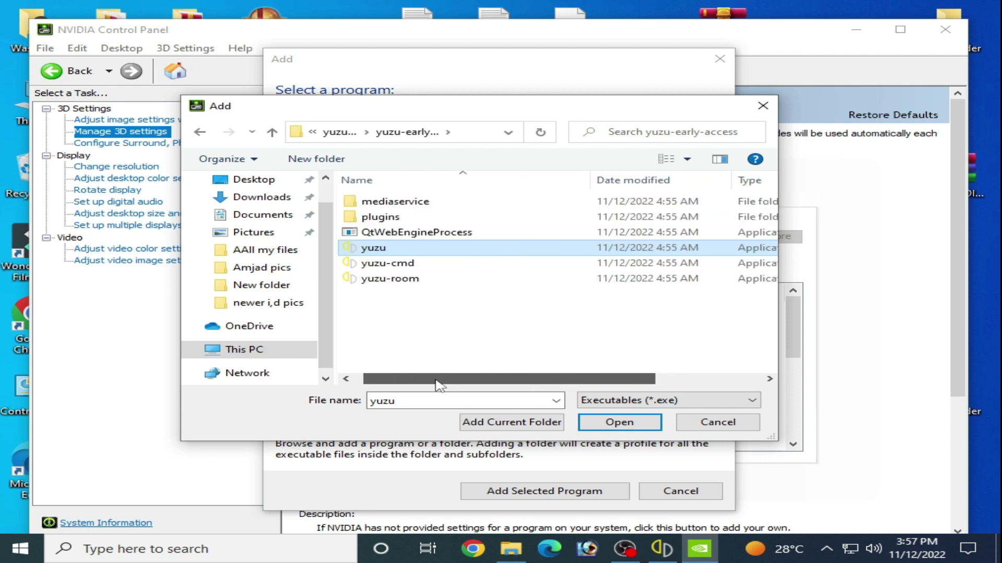
click(618, 423)
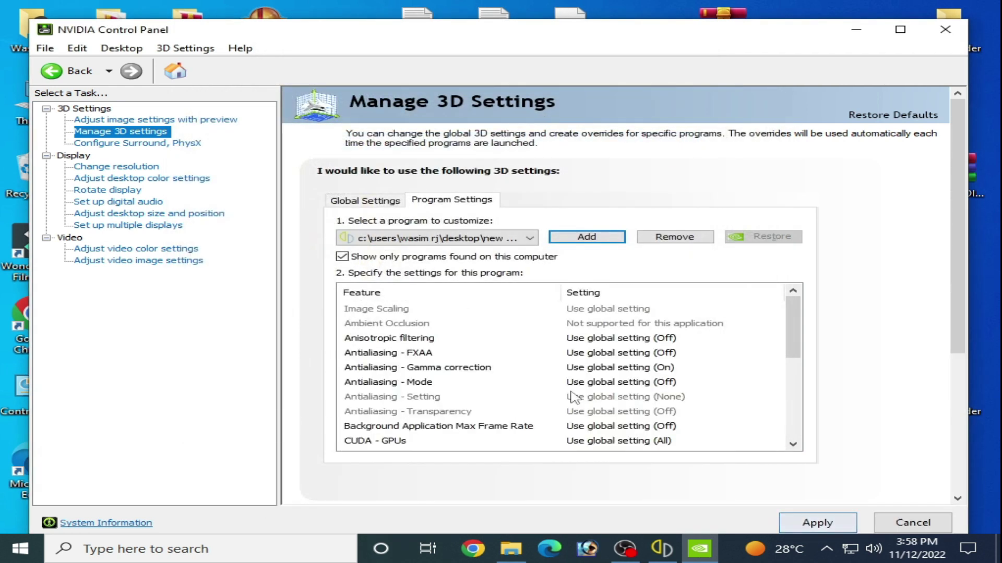
Apply the new yuzu program profile and close NVIDIA Control Panel
click(803, 526)
click(944, 30)
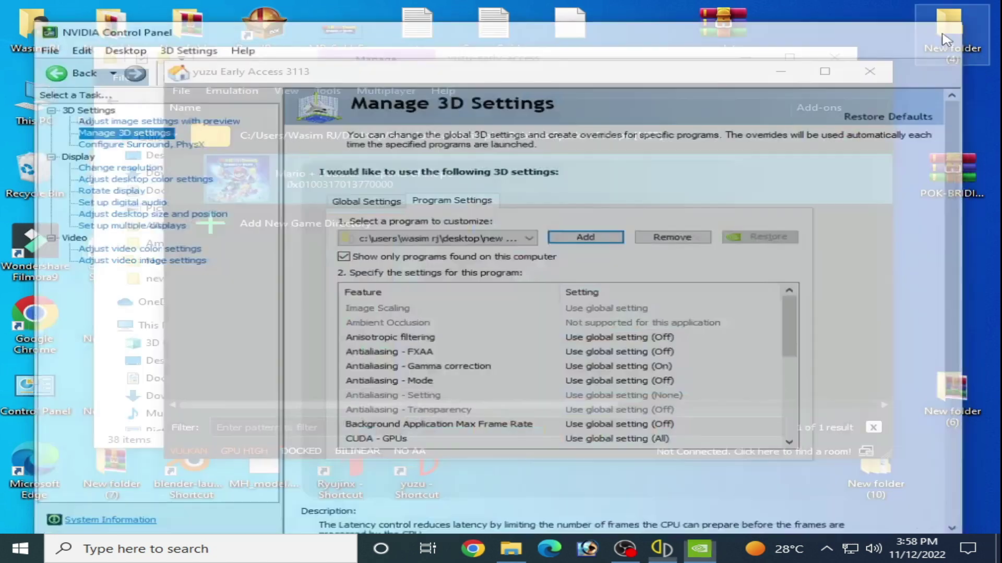
right_click(920, 258)
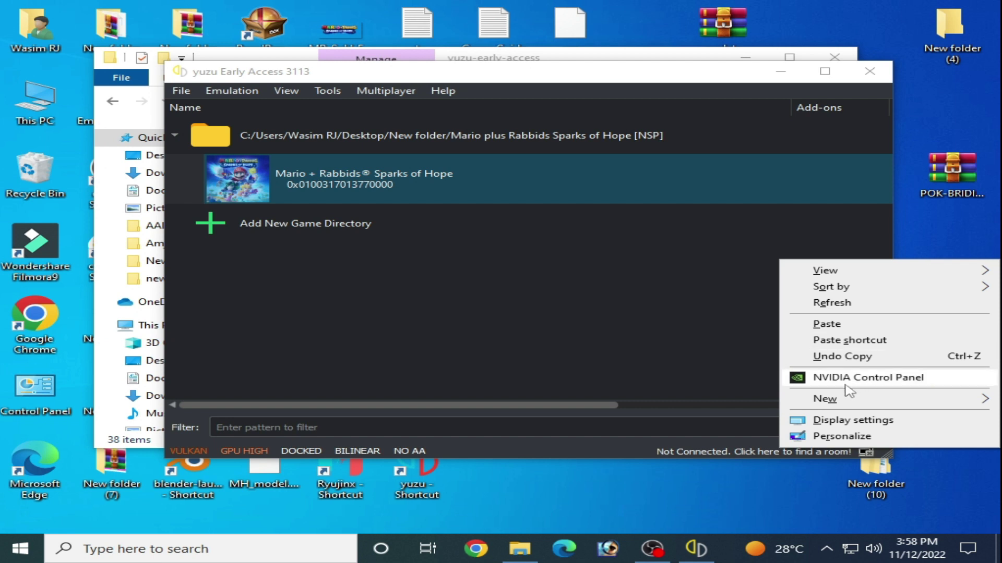
In Windows Graphics settings, remove the old yuzu.exe performance preference entry
click(844, 422)
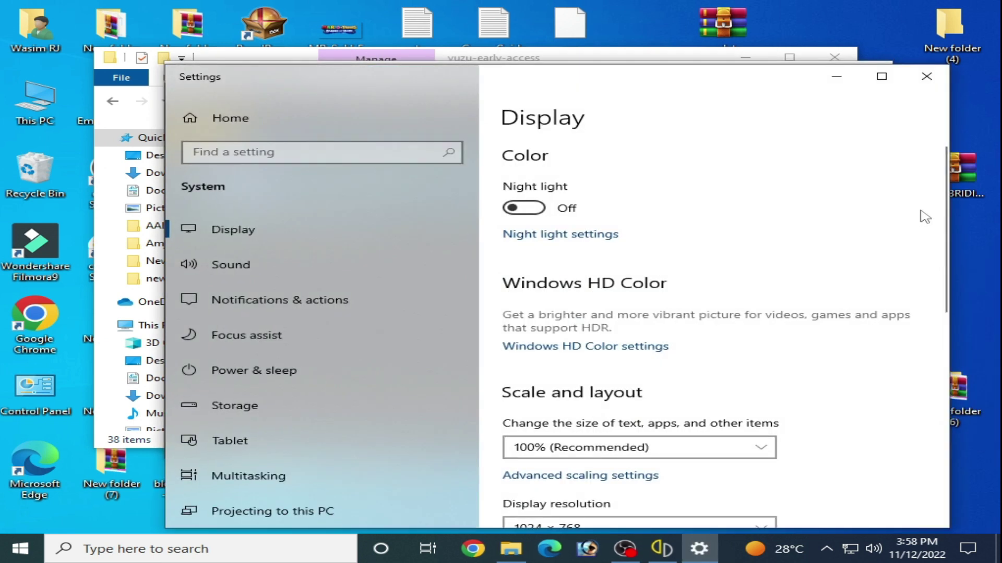
scroll(933, 235, down, 8)
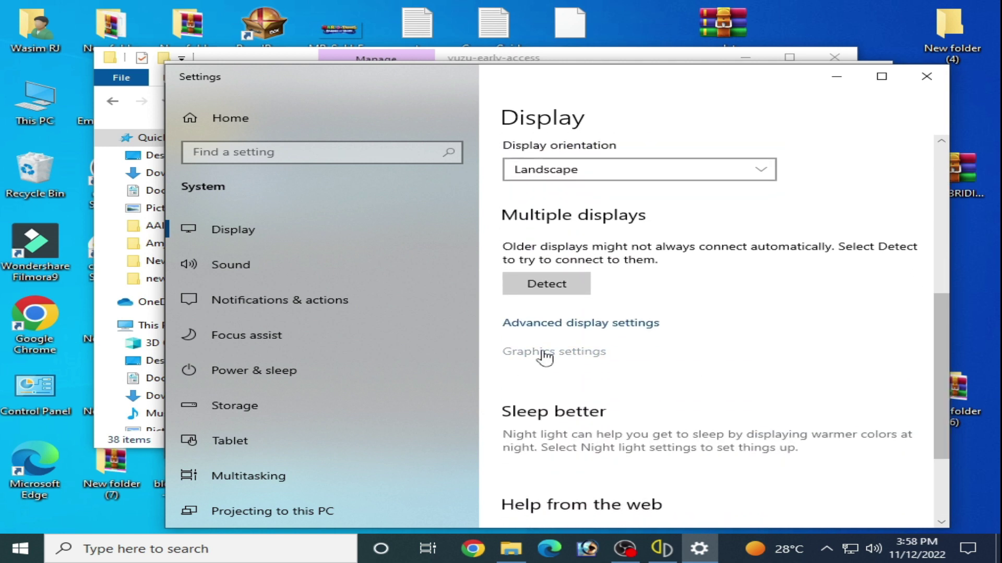
click(543, 353)
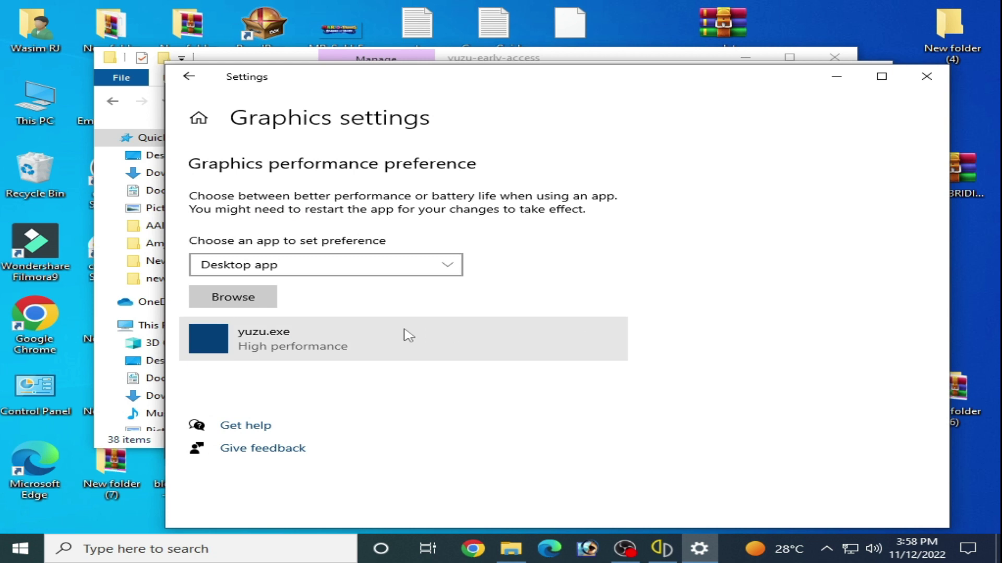
click(436, 345)
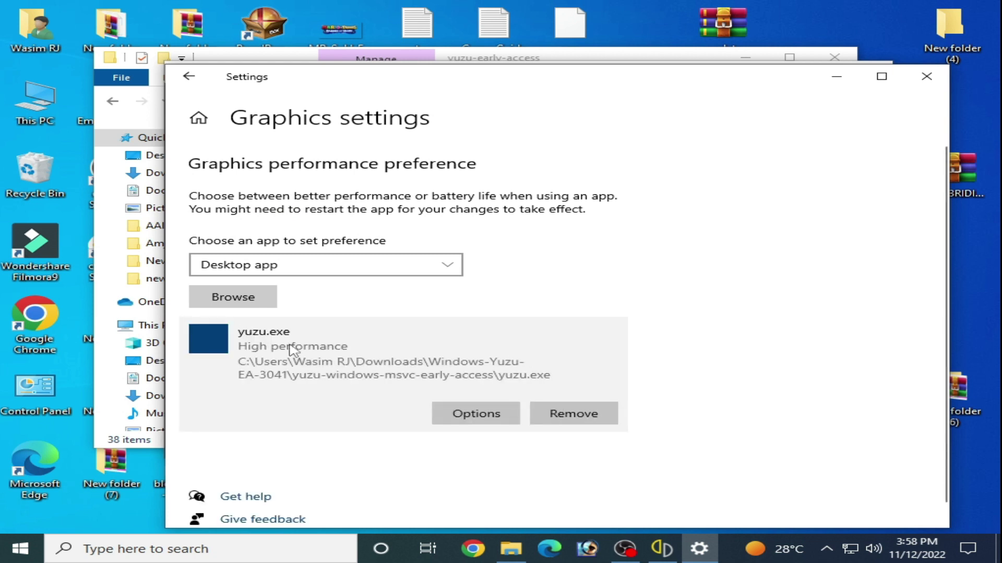
click(567, 415)
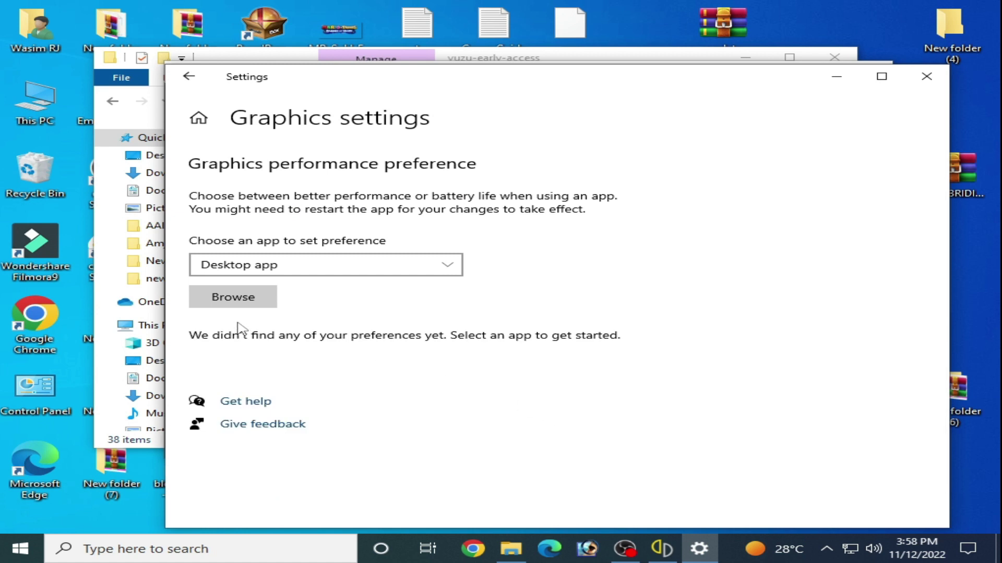
Add yuzu.exe from New folder (9)\yuzu-early-access-EA3113\yuzu-early-access to the graphics preference list
click(246, 305)
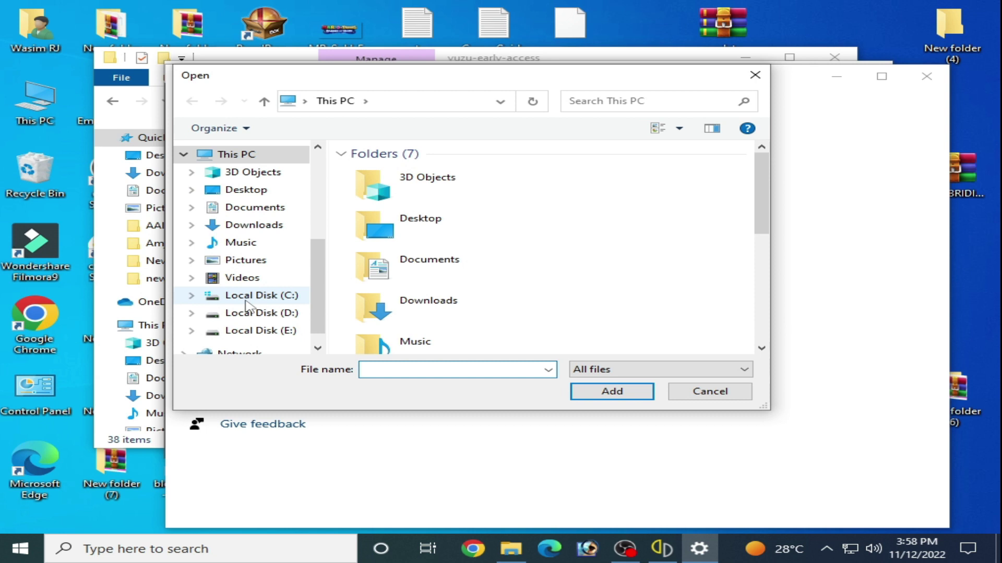
click(260, 190)
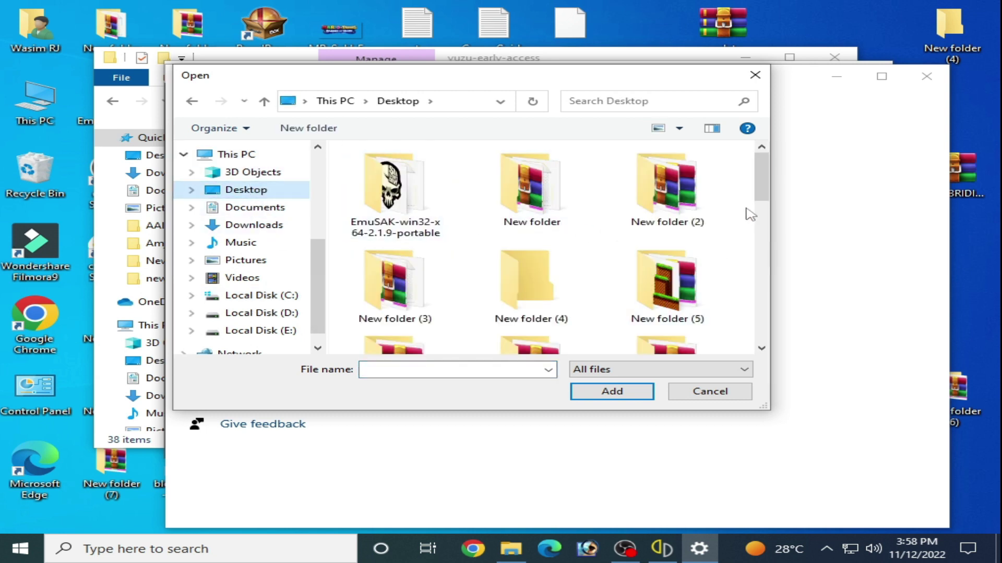
drag(763, 189, 732, 251)
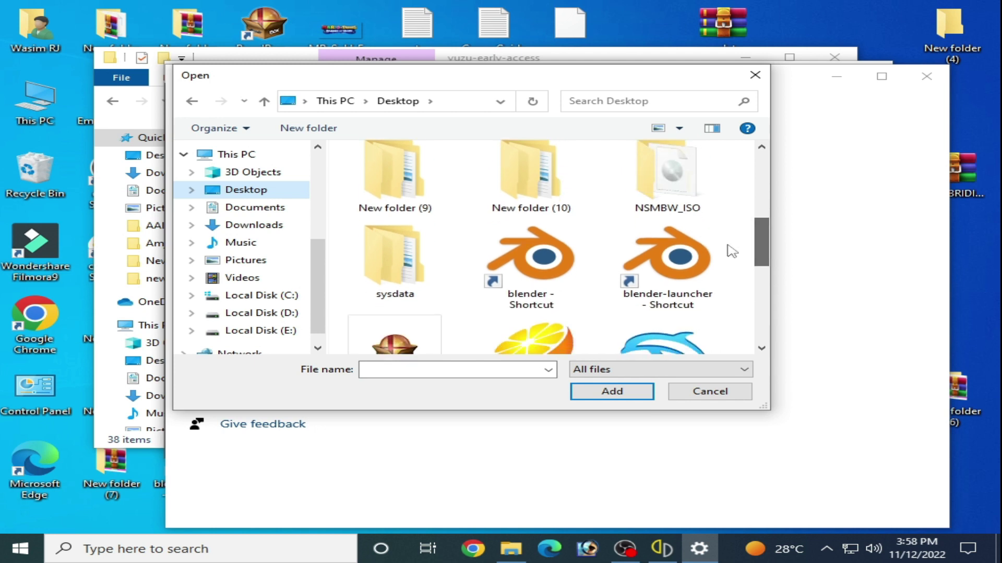
double_click(400, 193)
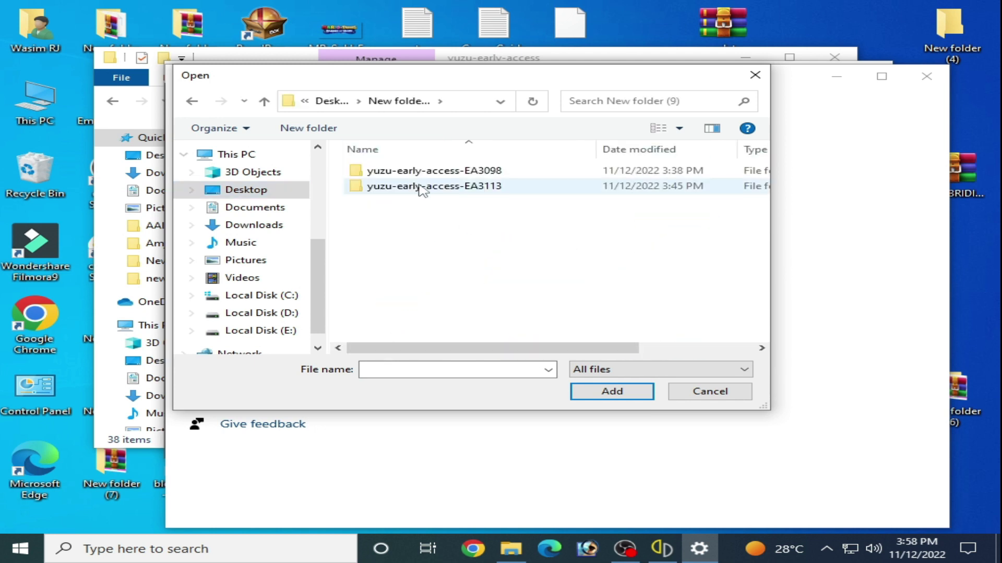
double_click(401, 186)
double_click(410, 170)
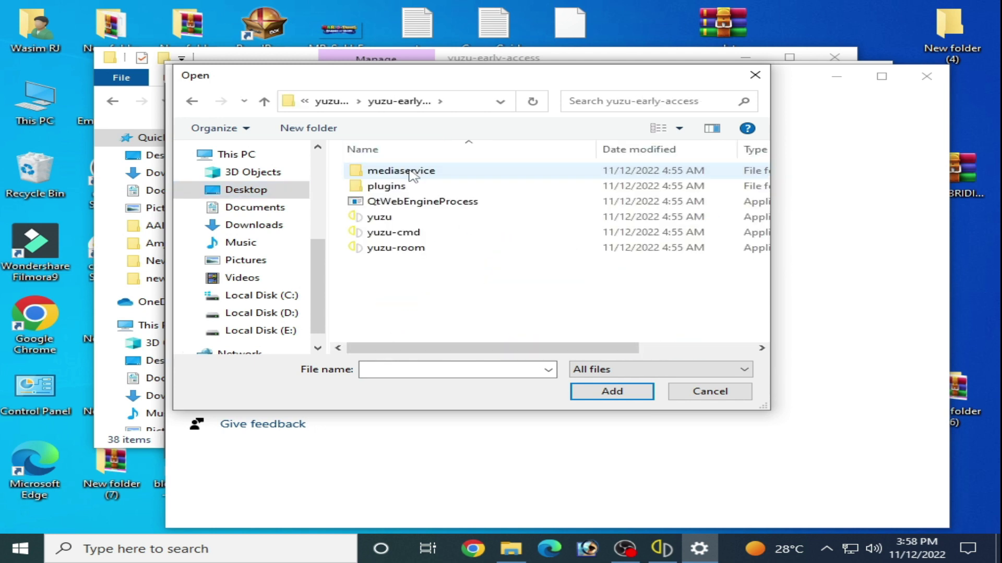
click(380, 216)
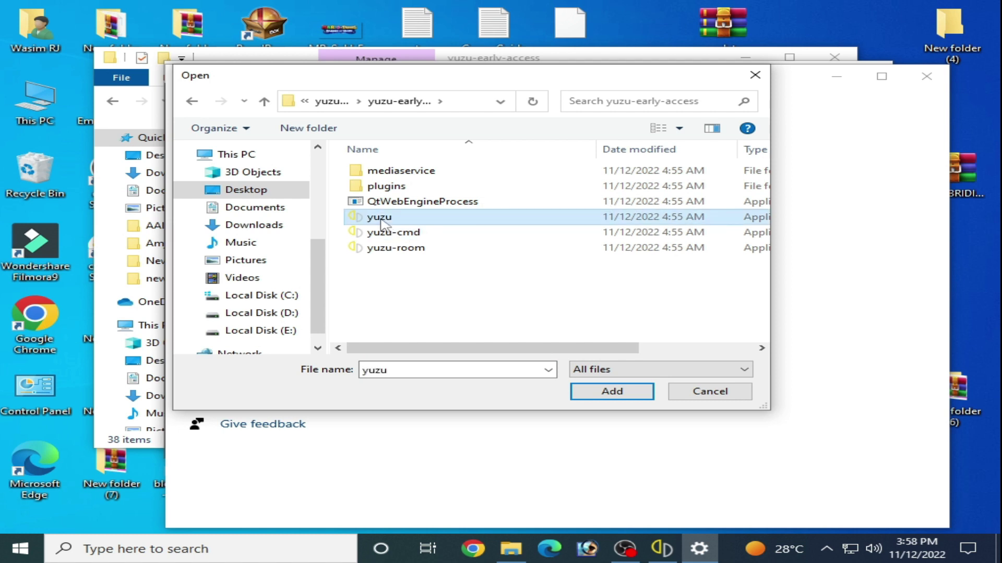
click(609, 392)
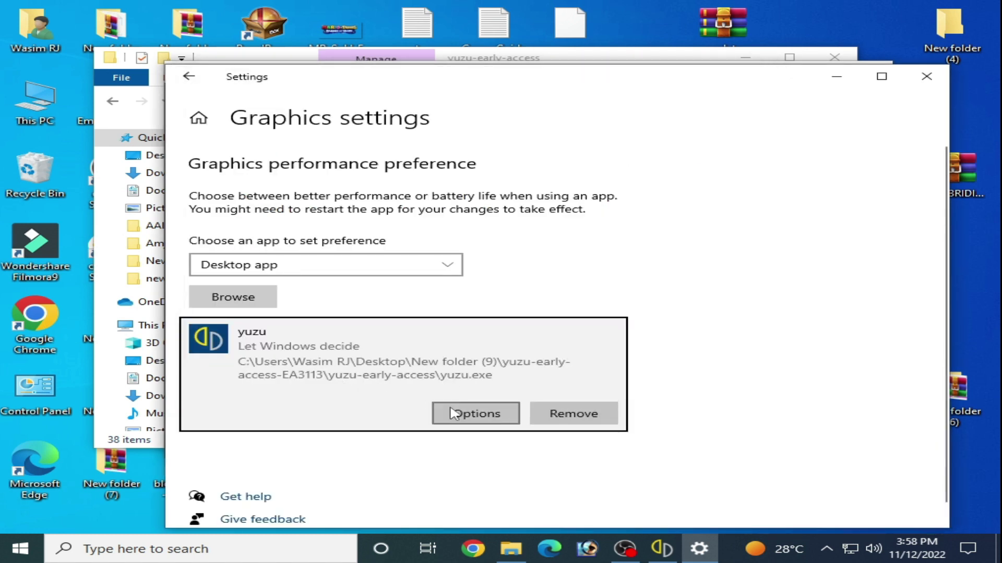
Save High performance as yuzu's graphics preference and close Settings
click(452, 414)
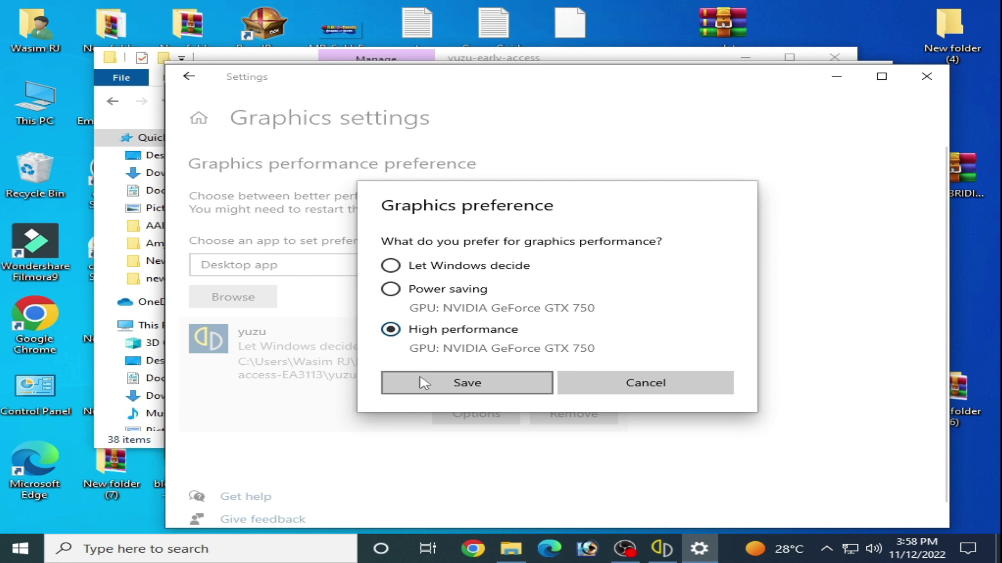
click(477, 385)
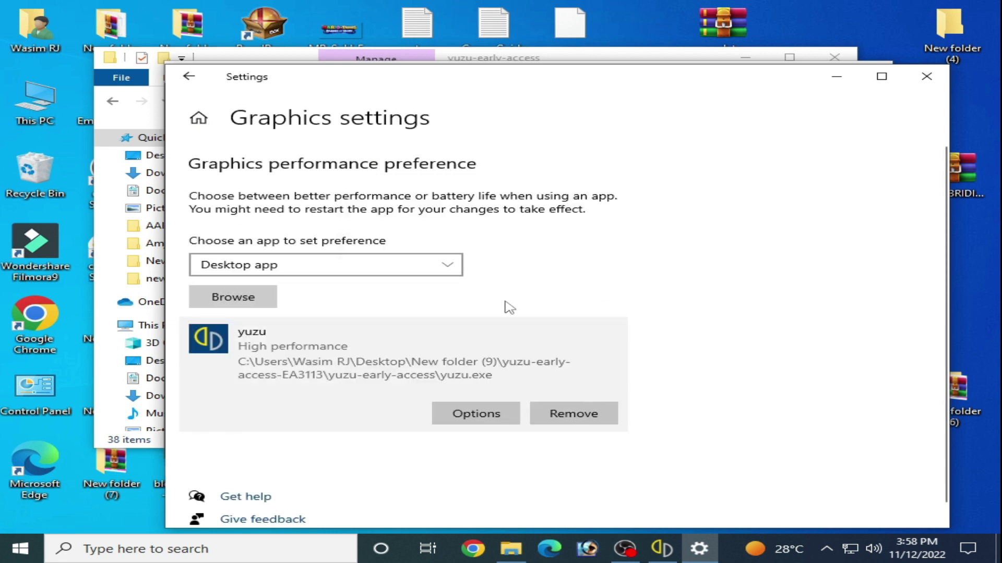
click(926, 77)
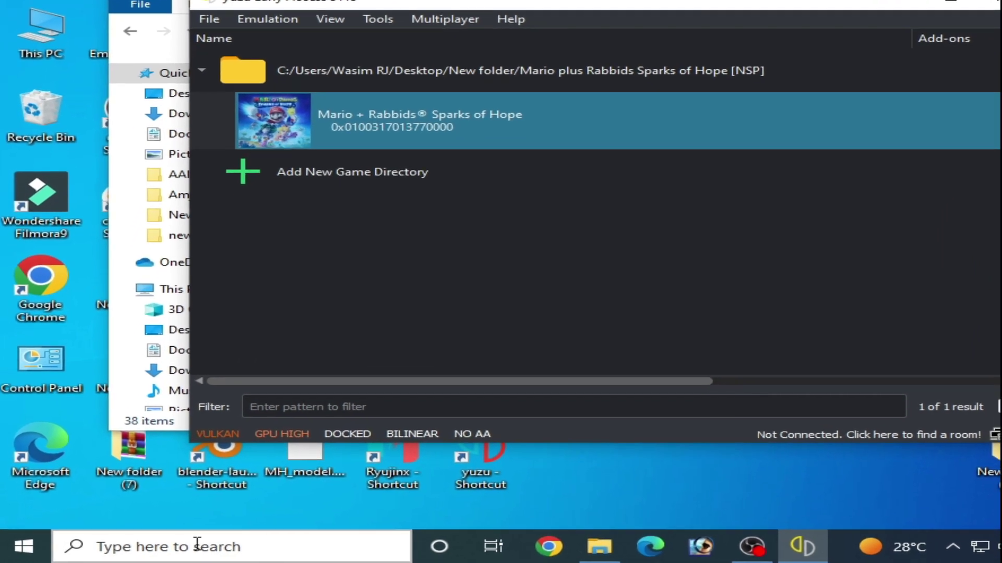
Launch msconfig and open the Boot tab's advanced options
click(197, 544)
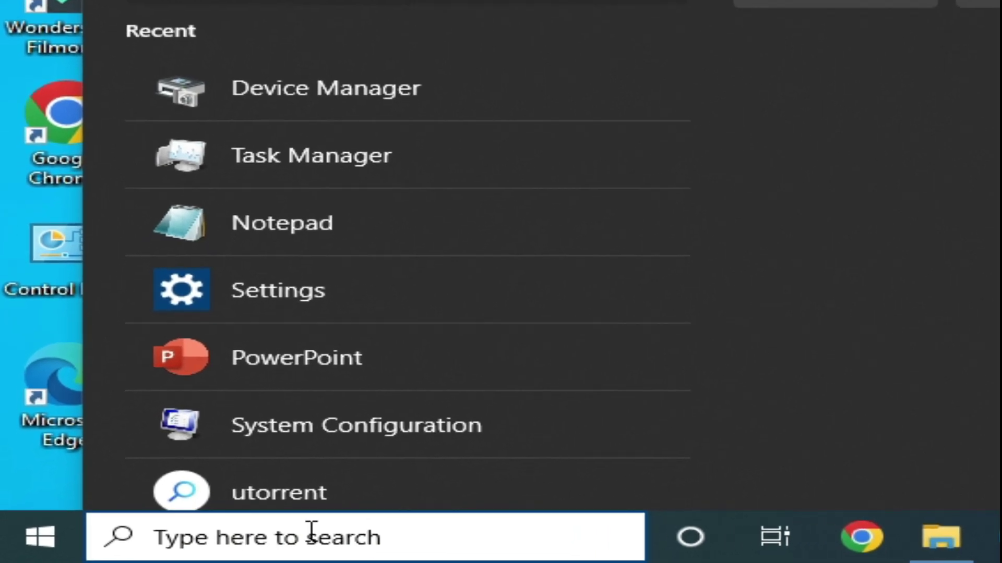
text(msconfig)
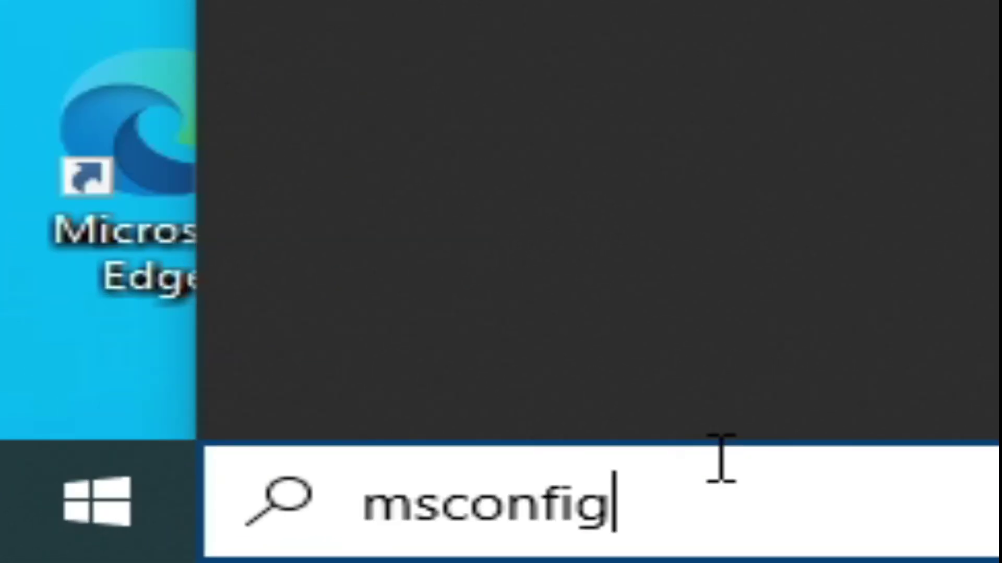
key(Escape)
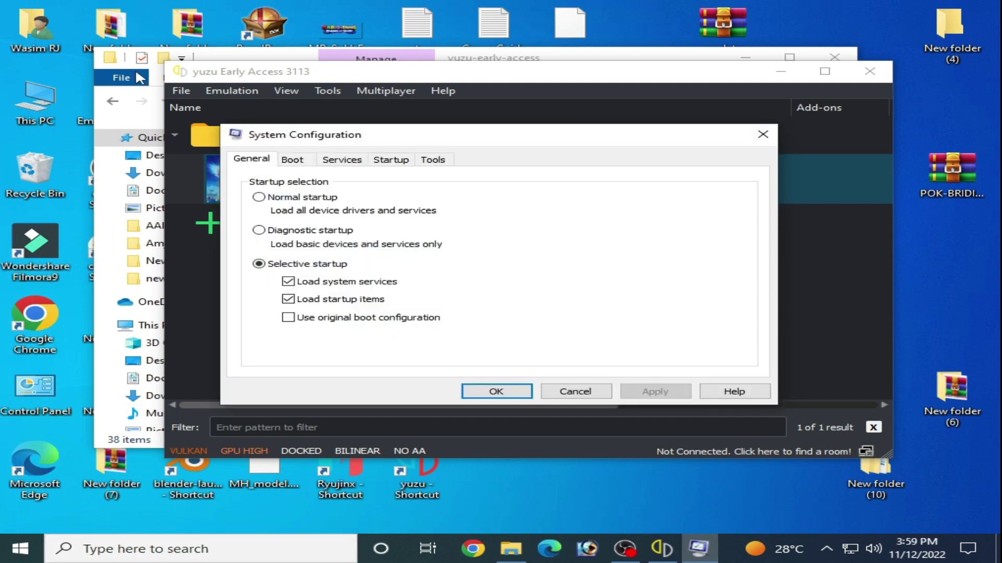
click(292, 159)
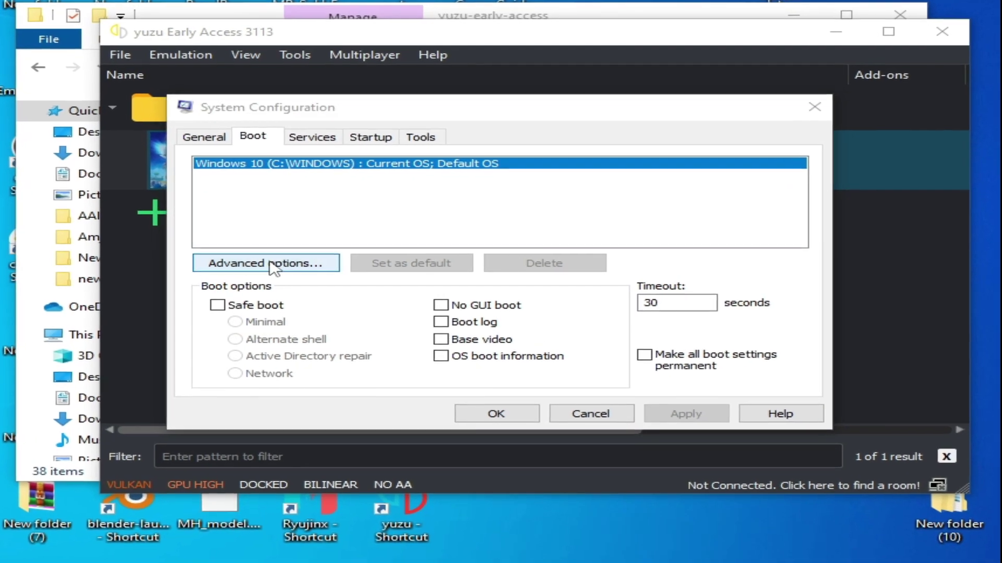
click(276, 264)
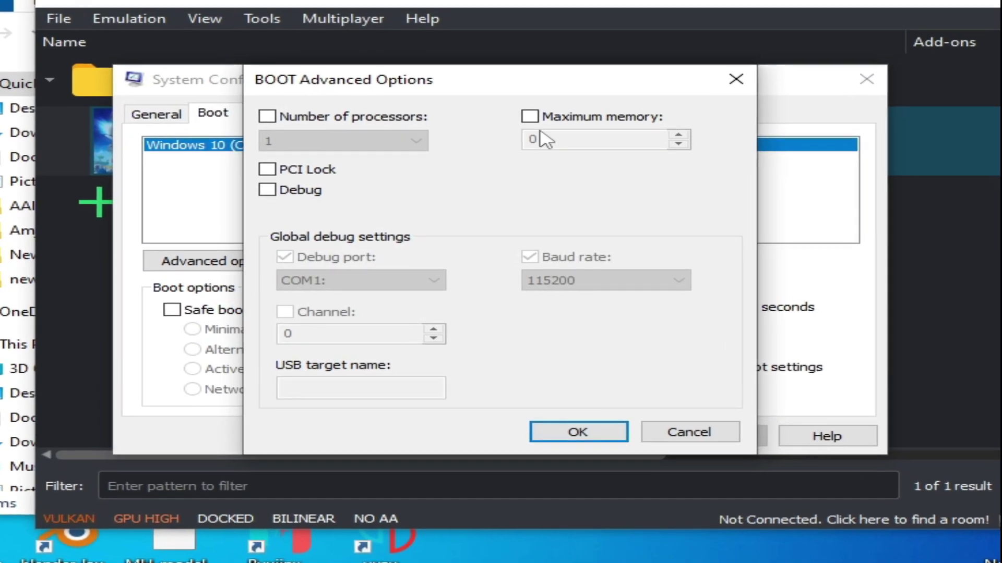
Leave Maximum memory and Number of processors unchecked, apply the boot settings, and restart Windows
click(537, 121)
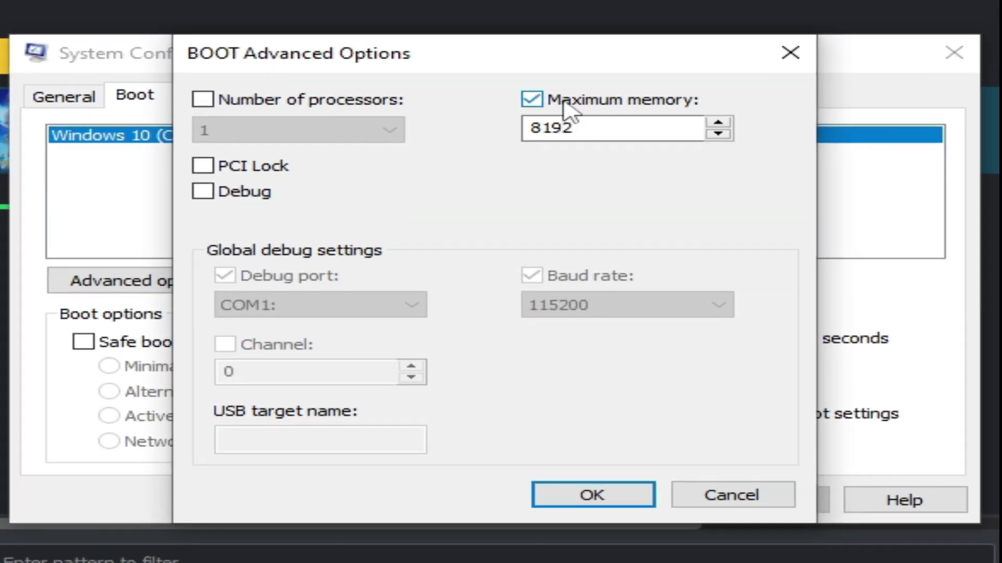
click(533, 99)
click(208, 102)
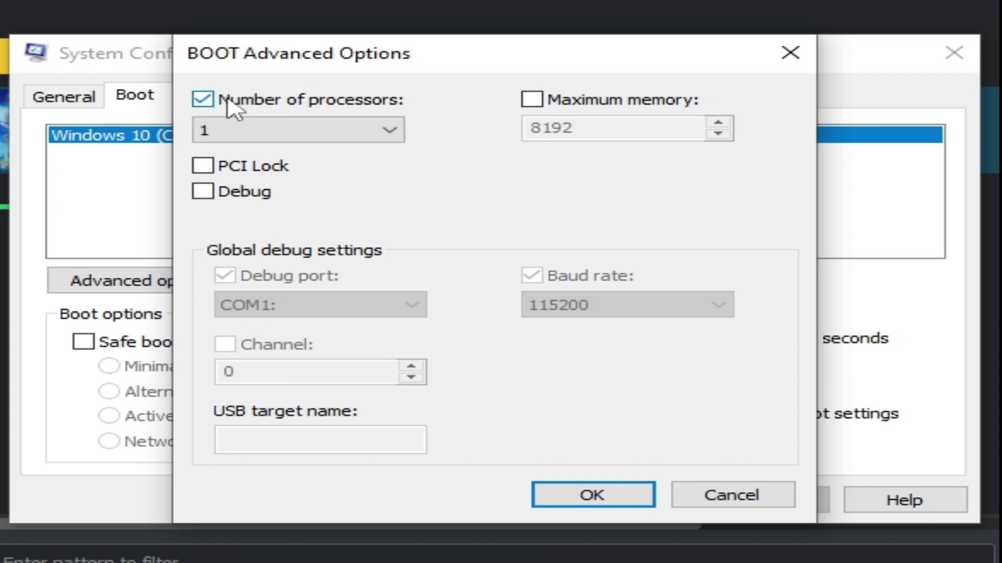
click(213, 104)
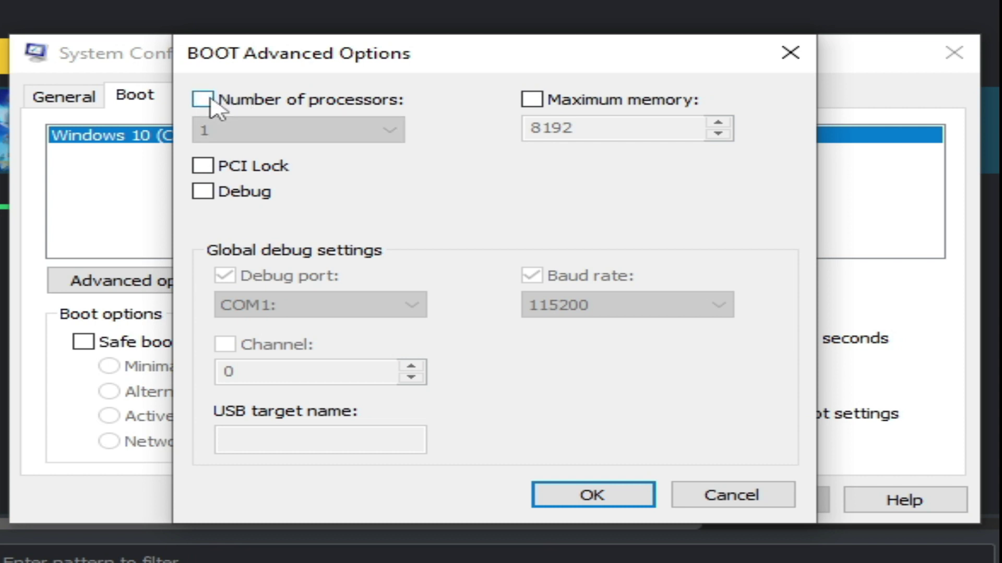
click(585, 501)
click(754, 502)
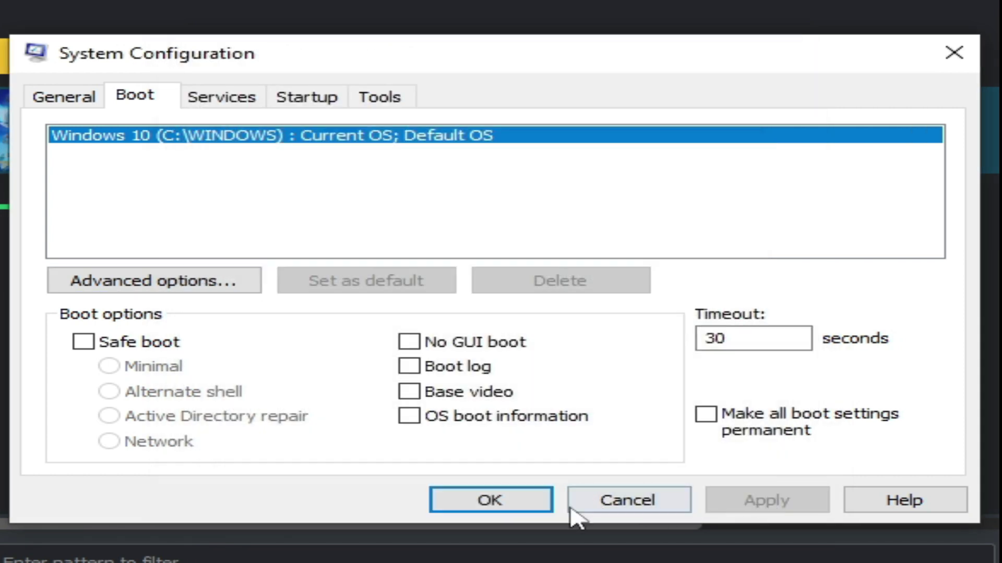
click(510, 509)
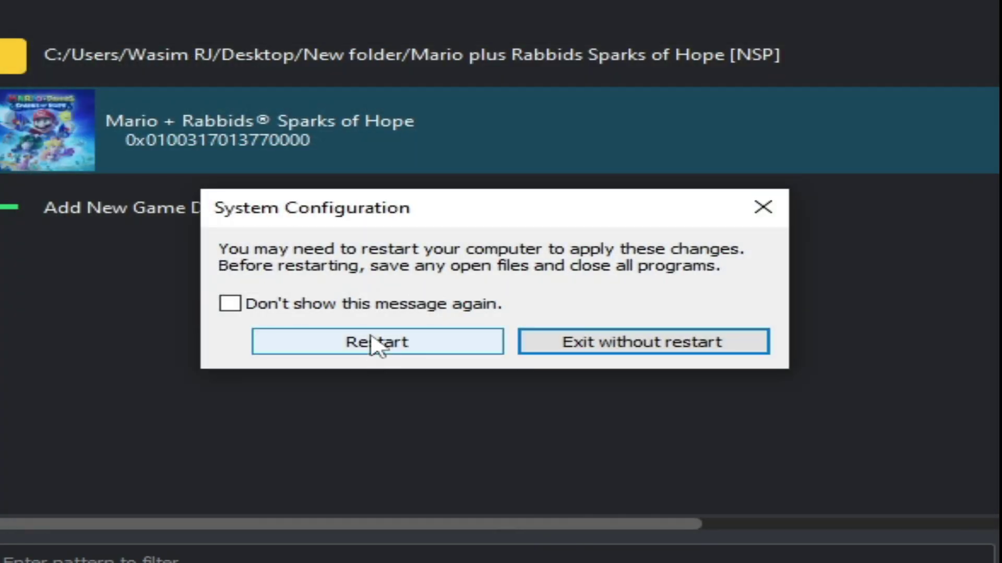
click(344, 344)
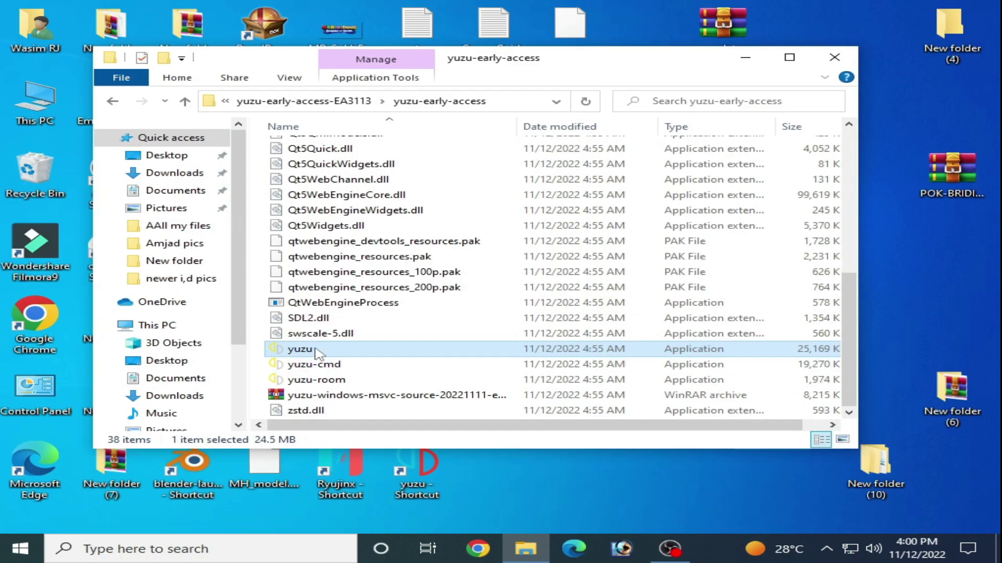
Run yuzu.exe from the EA3113 yuzu-early-access folder as administrator
right_click(313, 358)
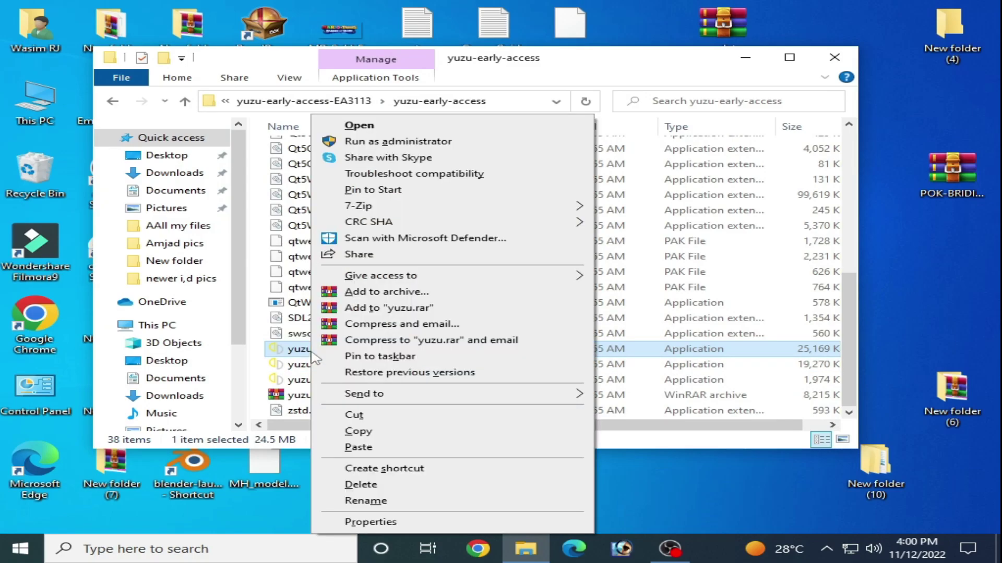
click(368, 128)
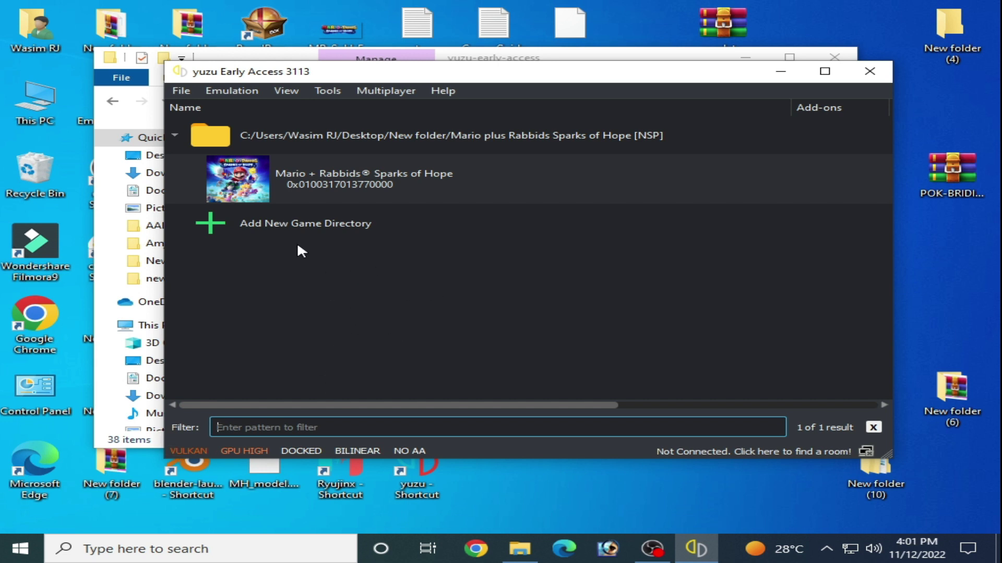
Choose OpenGL (GLASM shader backend) as yuzu's graphics API and save the configuration
click(228, 92)
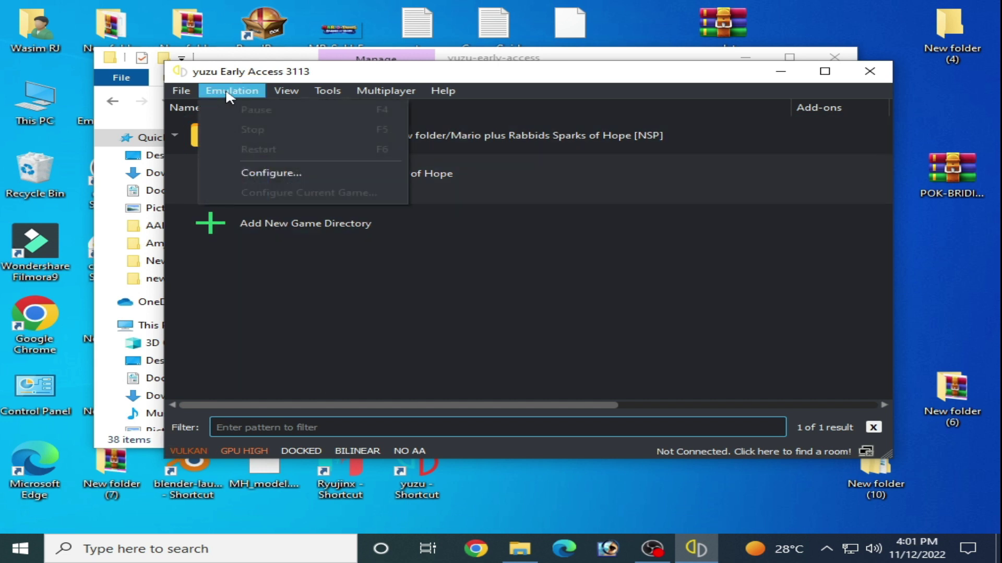
click(257, 174)
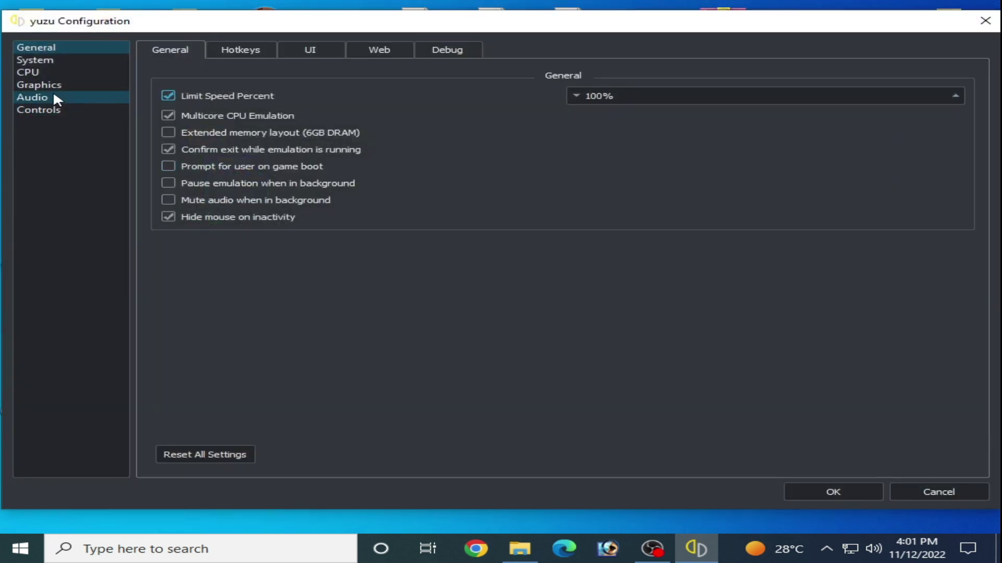
click(53, 86)
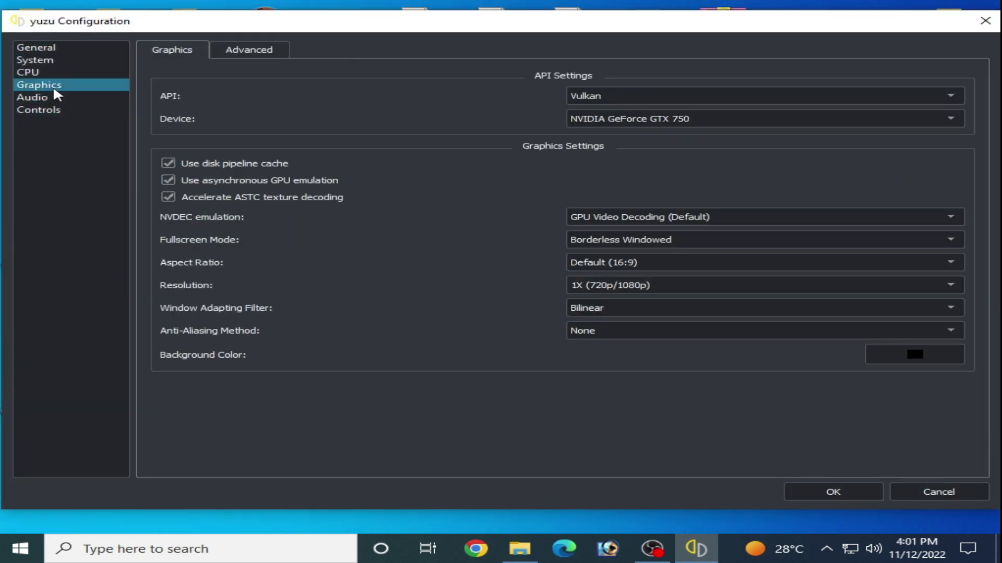
click(615, 99)
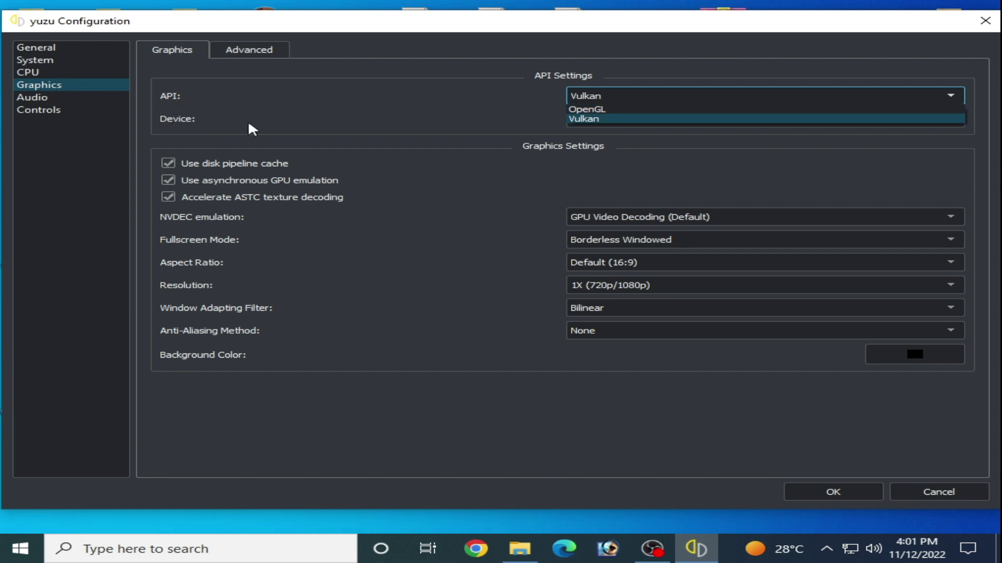
click(595, 110)
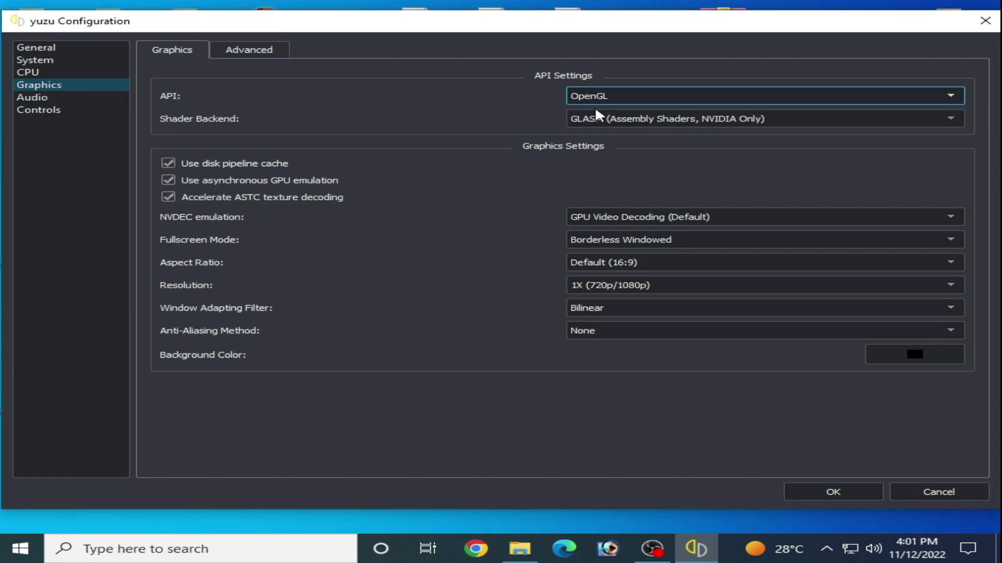
click(866, 485)
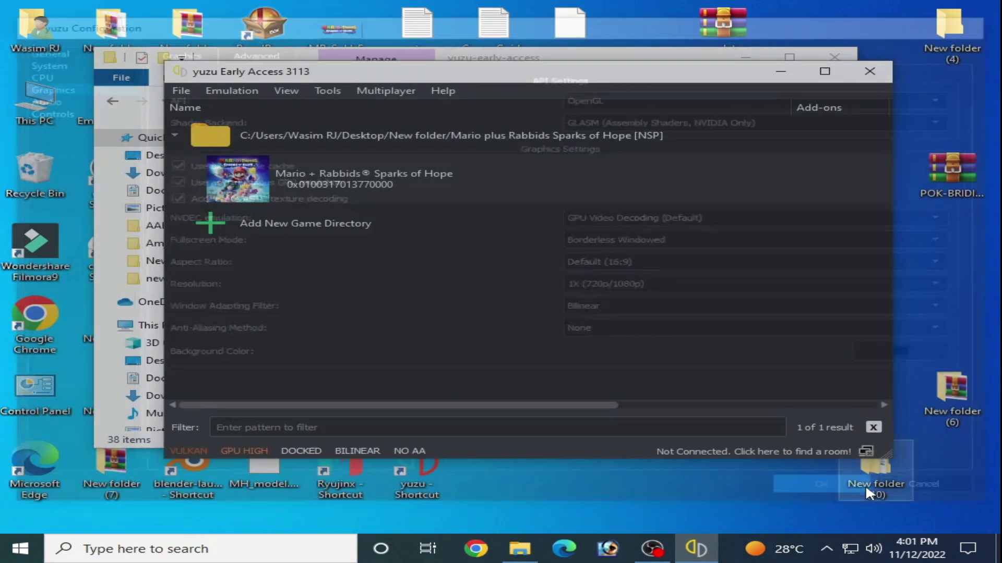
Open Mario + Rabbids Sparks of Hope's Properties at the Graphics tab
right_click(333, 168)
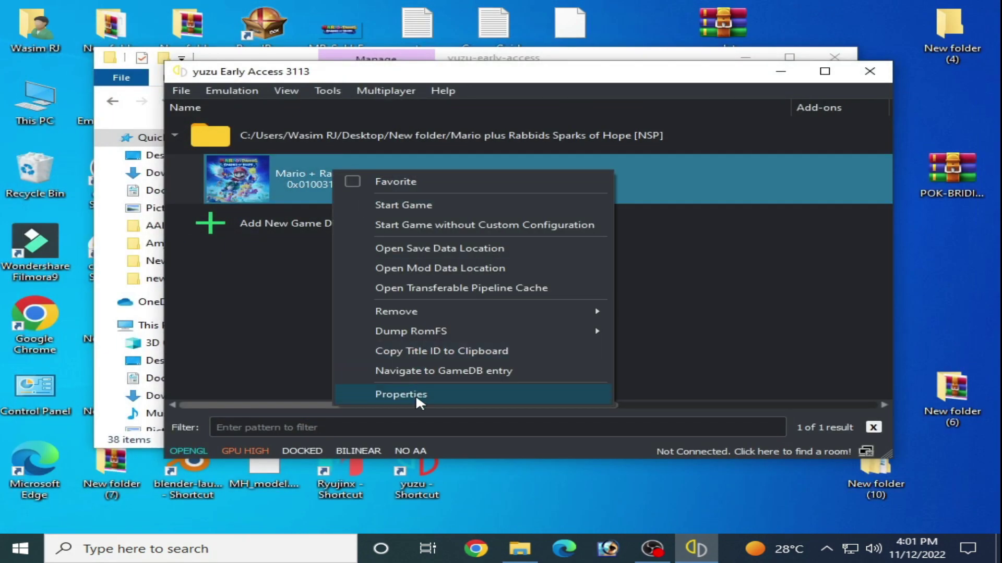
click(416, 394)
click(685, 74)
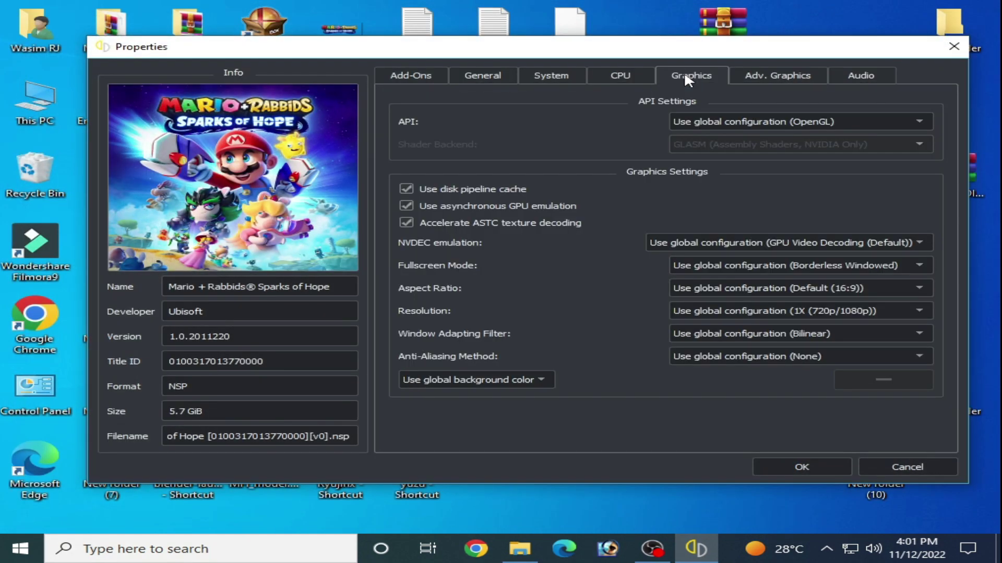